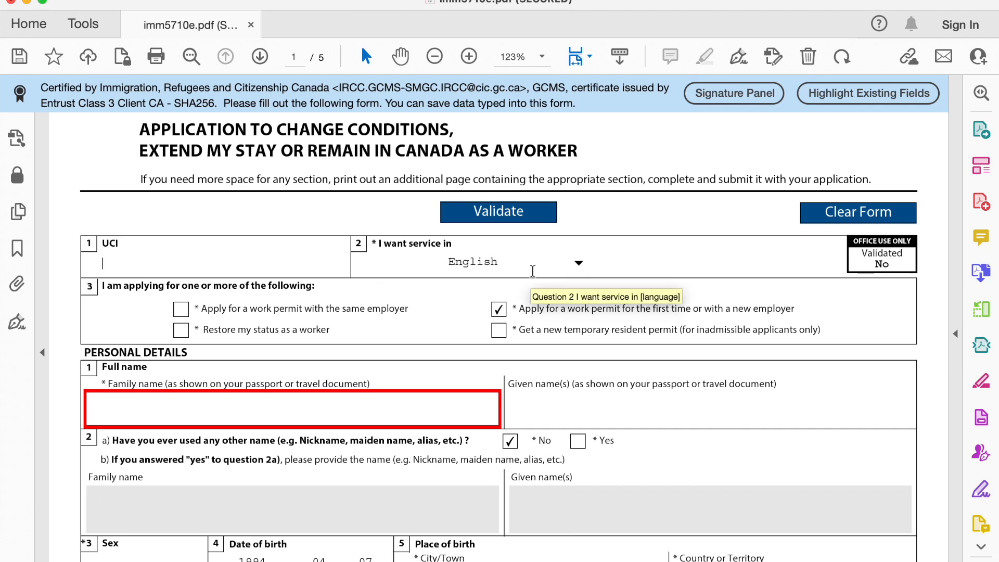
# Choose English as the language in which service is wanted.
pyautogui.click(578, 265)
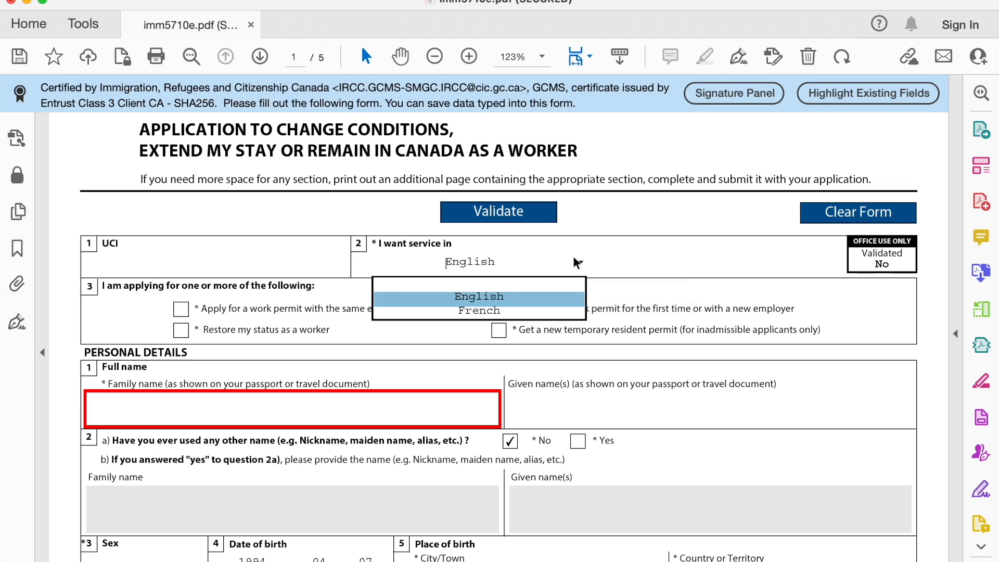
pyautogui.click(523, 294)
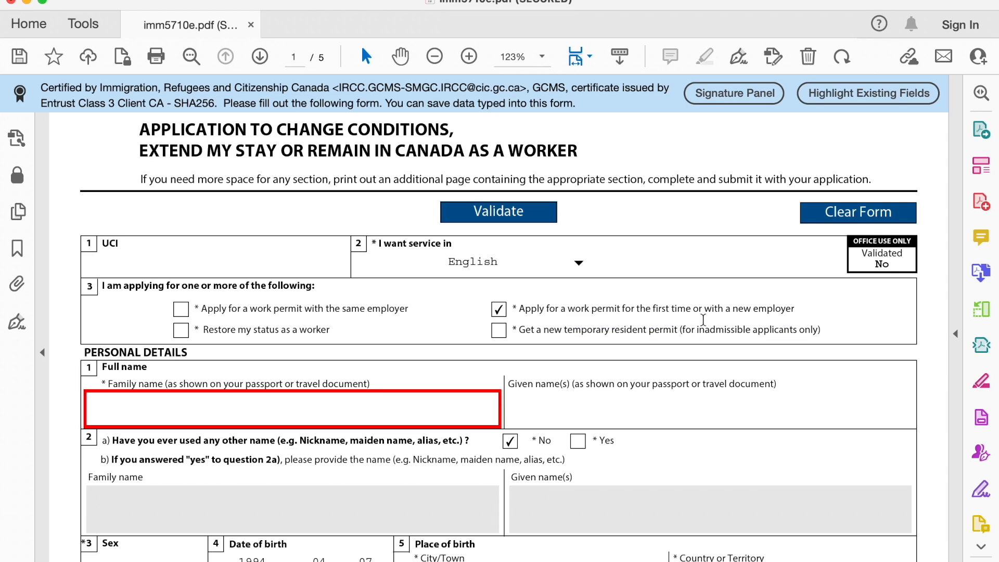
# Answer Yes to having ever used any other name, and set the answer back to No.
pyautogui.scroll(-3, 232, 263)
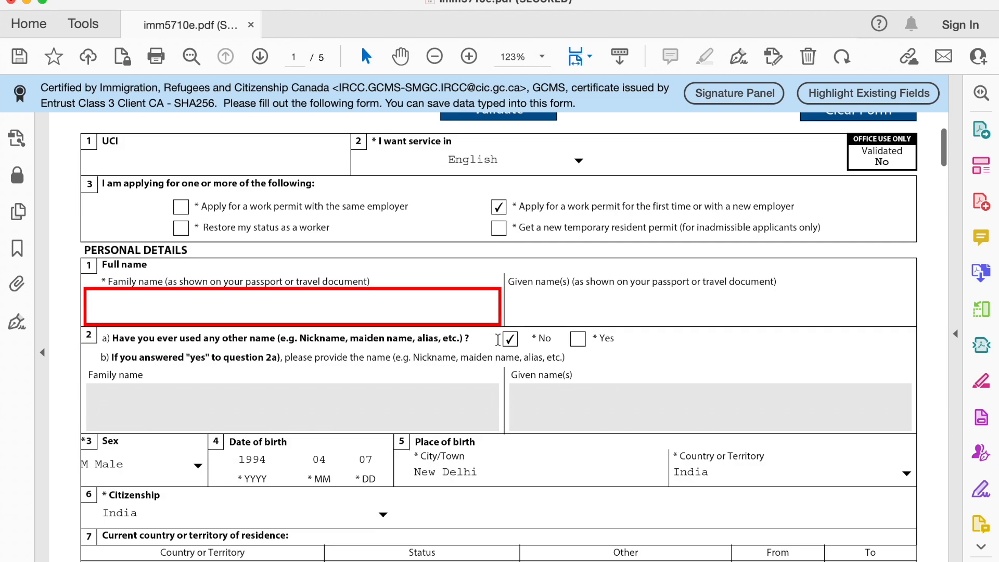
pyautogui.scroll(-1, 231, 260)
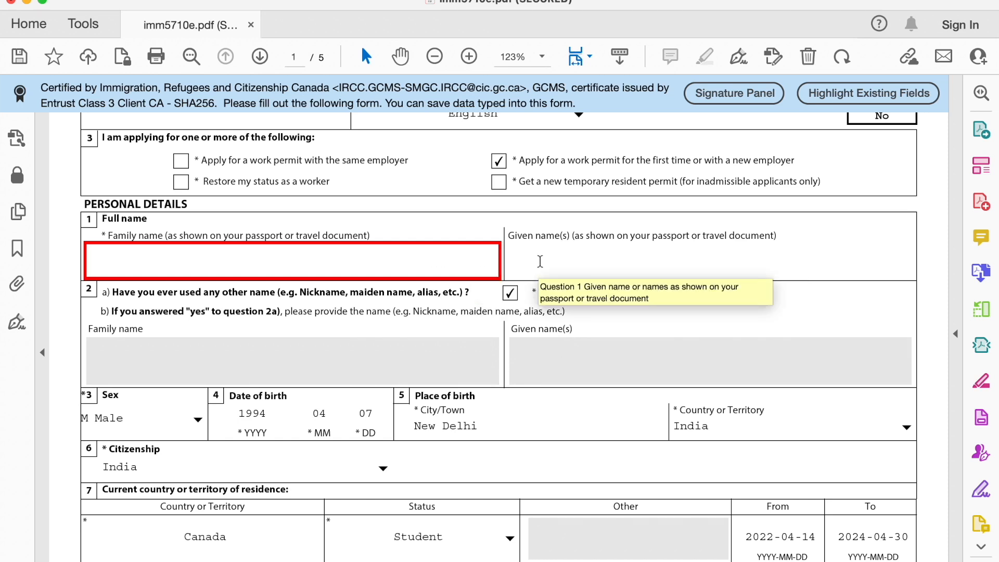
pyautogui.scroll(-1, 540, 261)
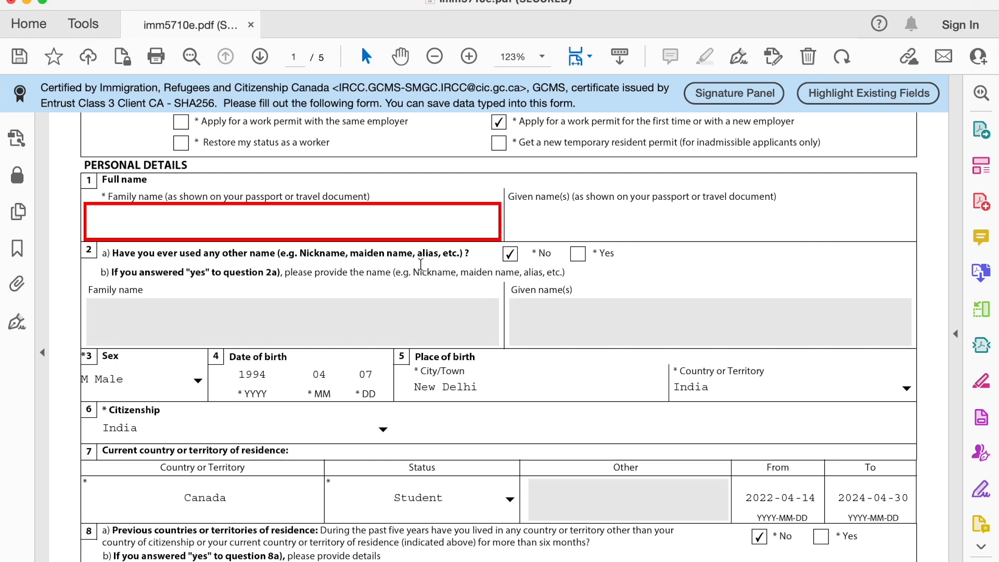
pyautogui.click(579, 257)
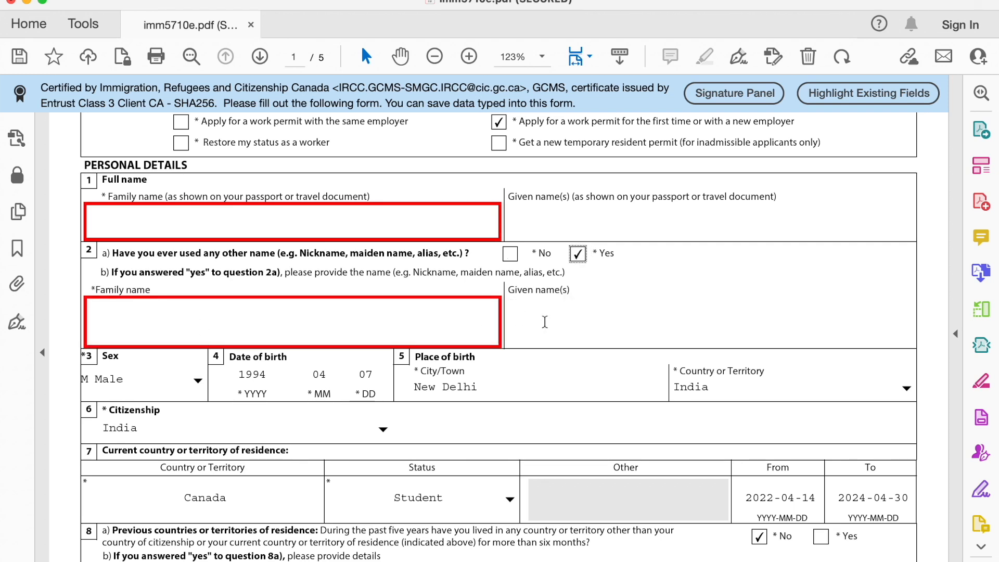
pyautogui.click(511, 255)
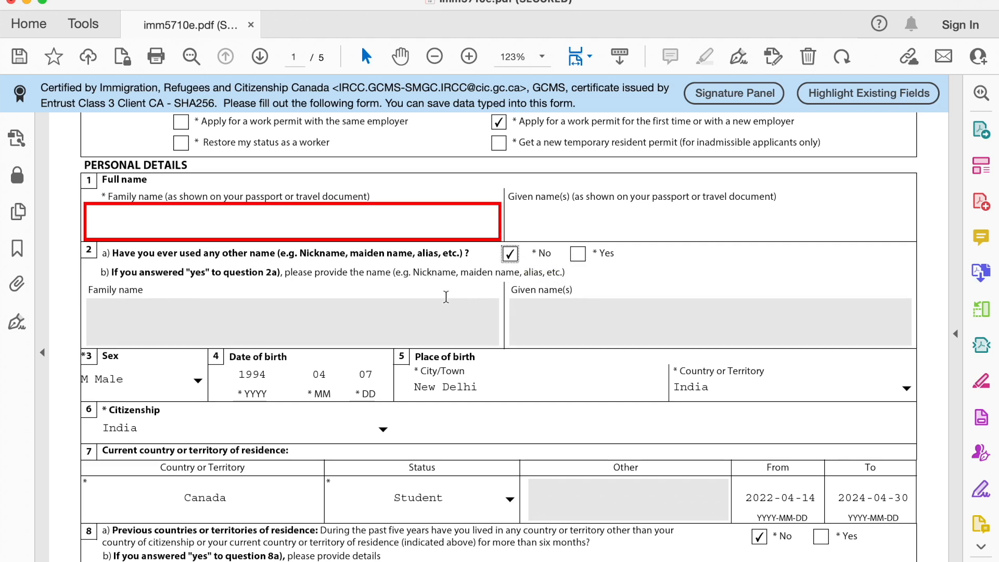
# Select M Male as the sex in the personal details.
pyautogui.scroll(-3, 466, 287)
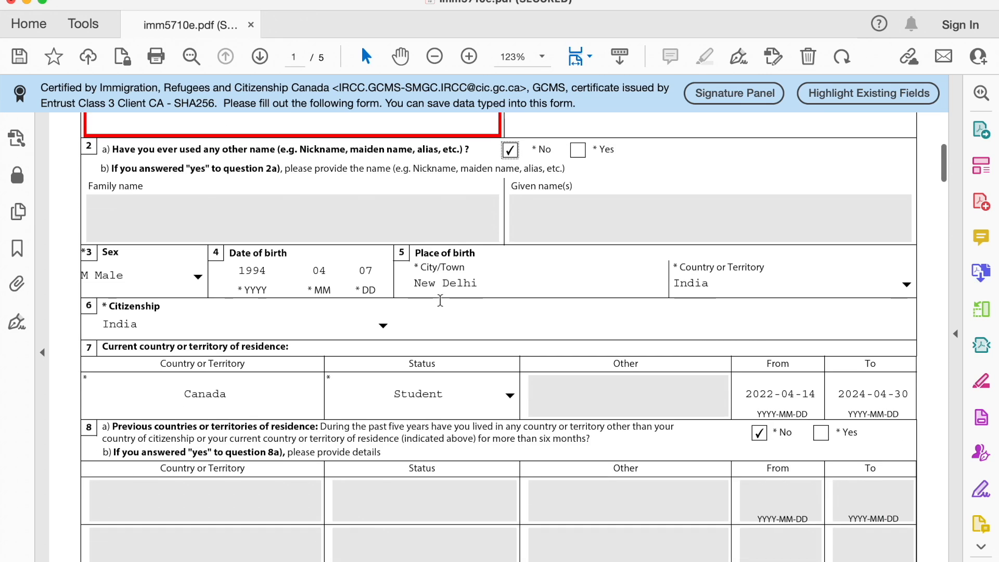
pyautogui.click(198, 276)
pyautogui.click(161, 327)
# Check the status choices for the current country or territory of residence.
pyautogui.scroll(-3, 723, 278)
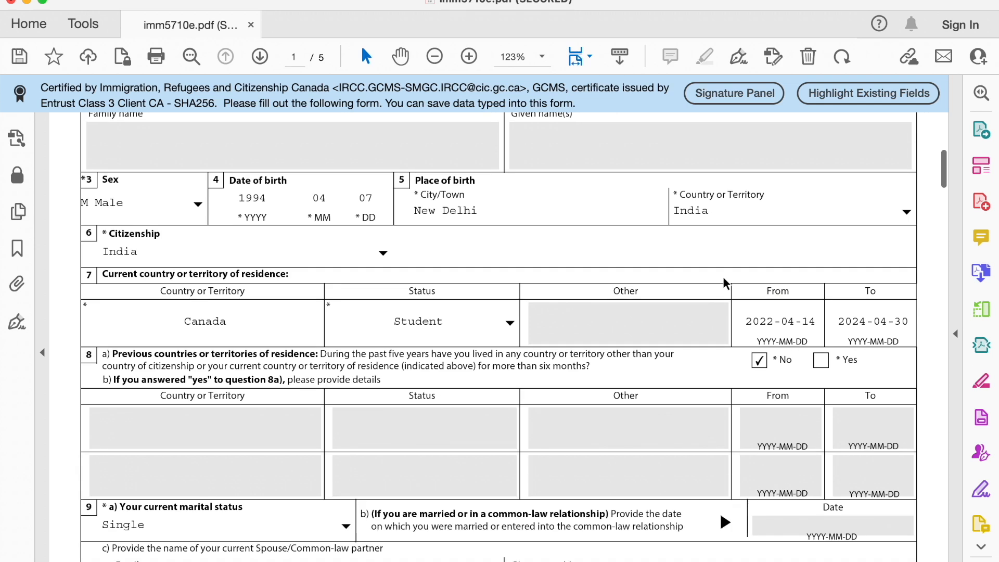
pyautogui.scroll(-2, 723, 276)
pyautogui.scroll(-1, 322, 173)
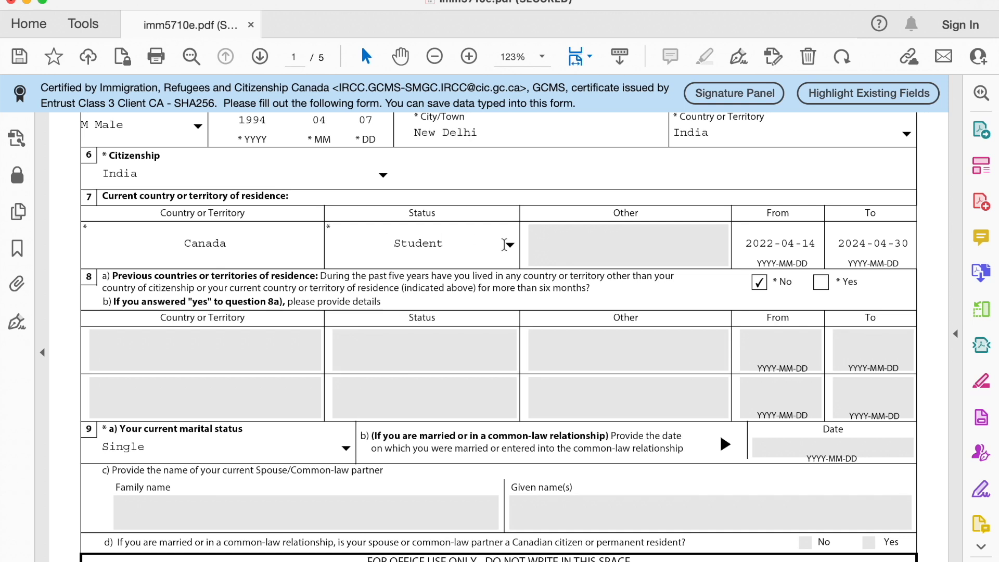
pyautogui.click(517, 251)
pyautogui.click(517, 250)
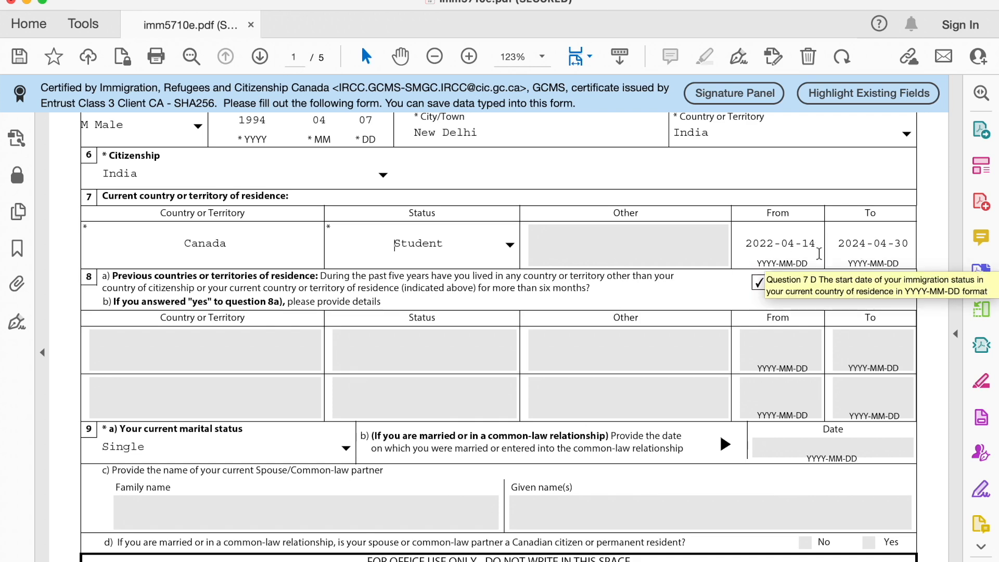
# Answer Yes to previous countries of residence, view the first row's status choices, and set the answer back to No.
pyautogui.scroll(-3, 819, 252)
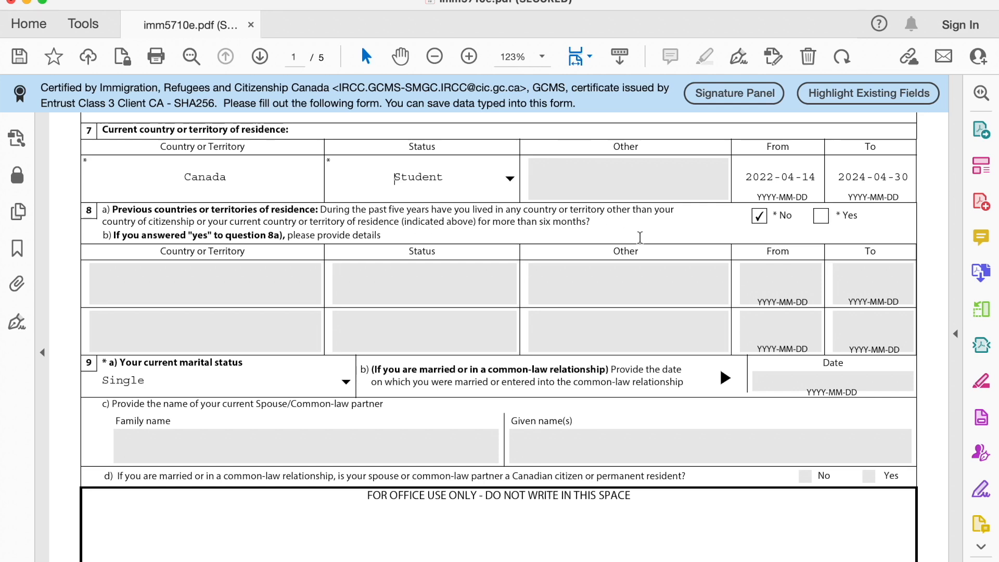
pyautogui.scroll(2, 639, 236)
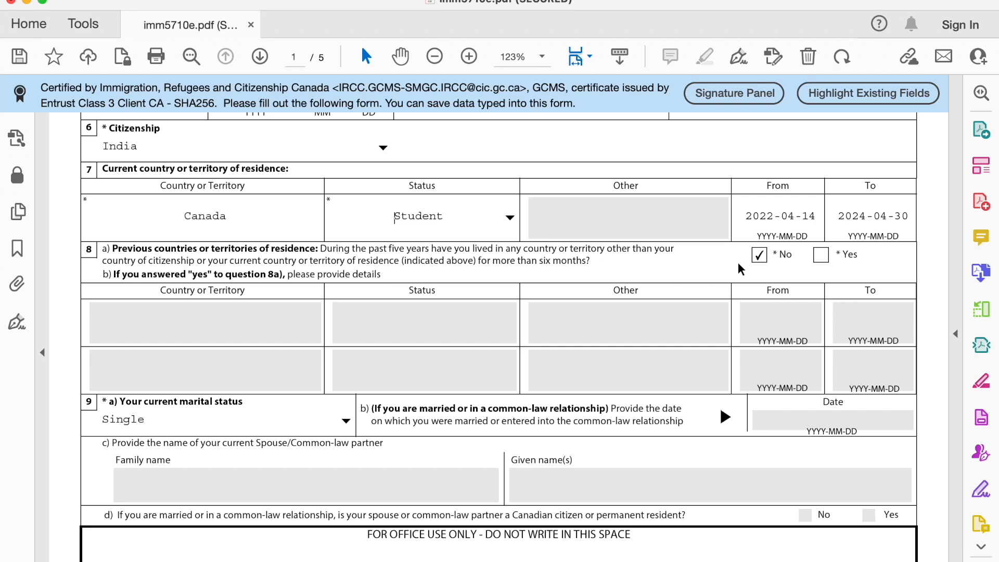
pyautogui.click(820, 255)
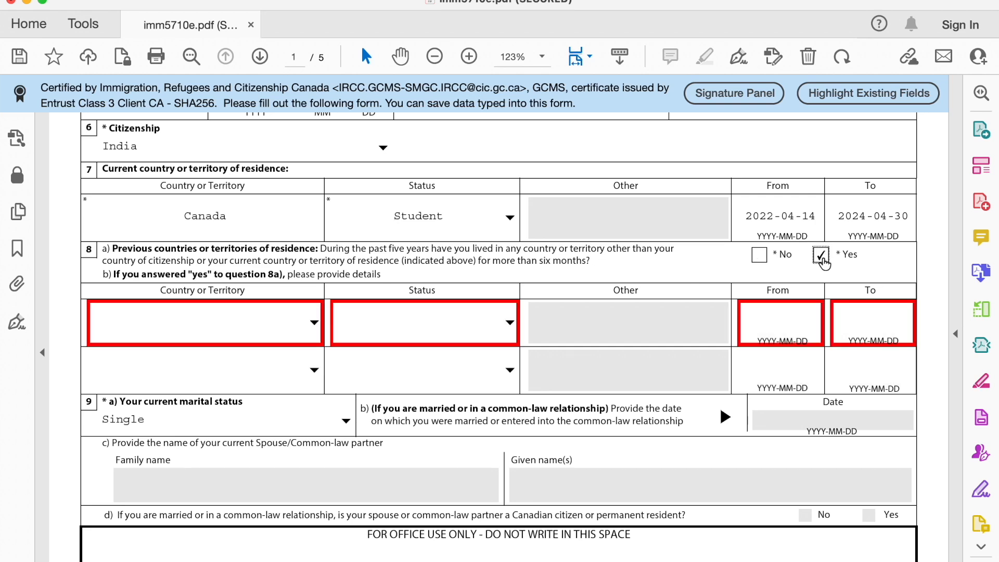
pyautogui.click(513, 326)
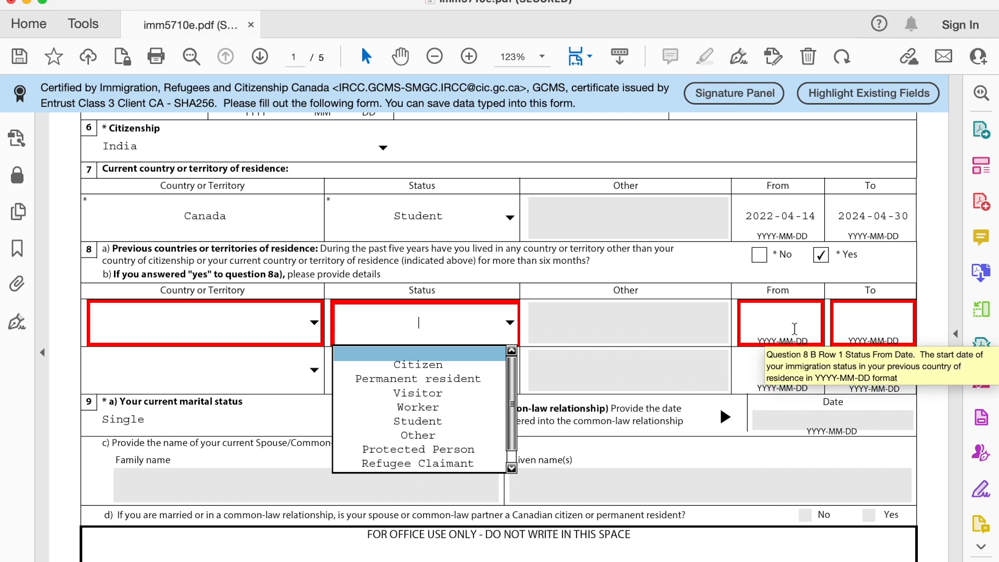
pyautogui.click(759, 255)
# Review the available choices for the current marital status without changing the selection.
pyautogui.scroll(-5, 527, 286)
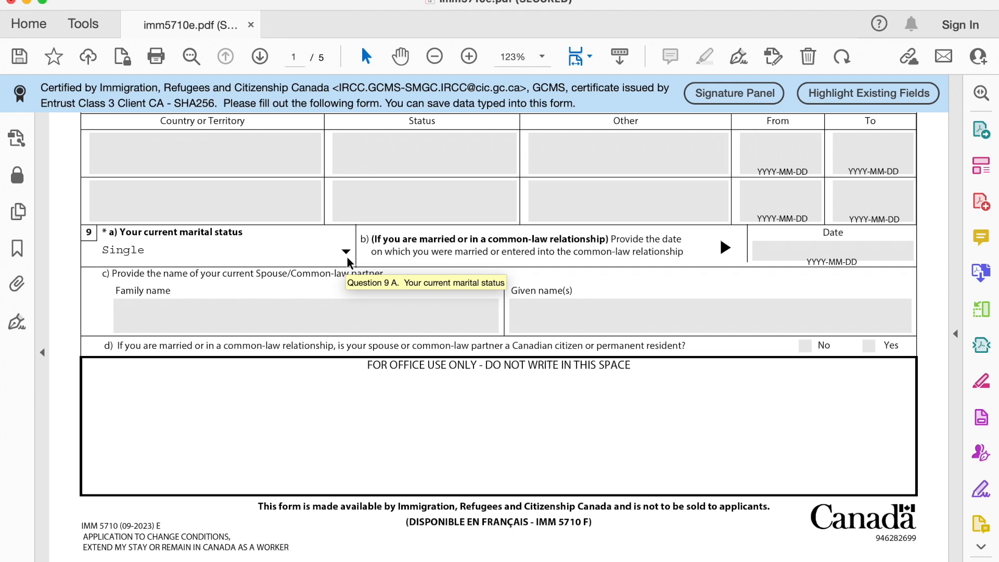
pyautogui.scroll(-1, 569, 294)
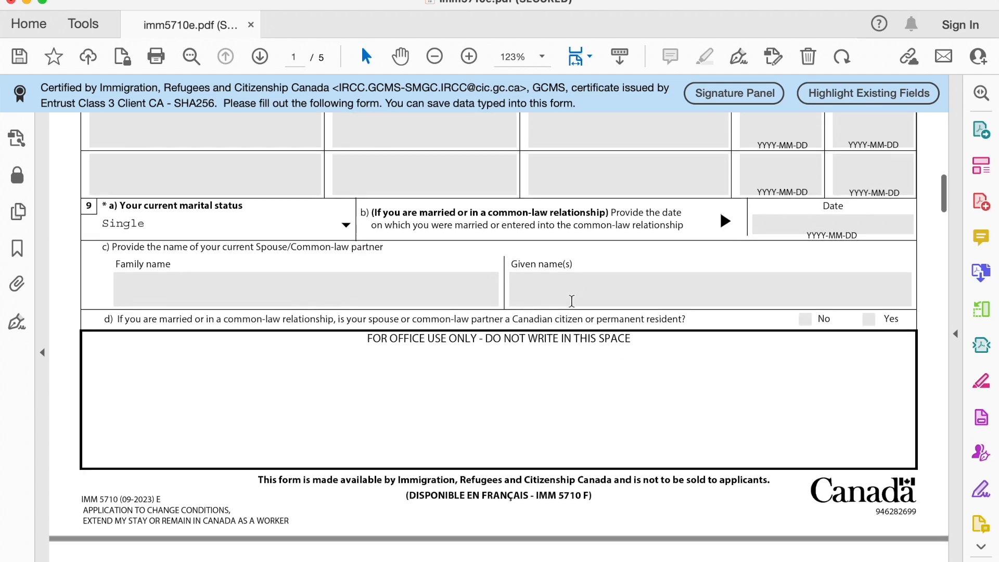
pyautogui.click(345, 222)
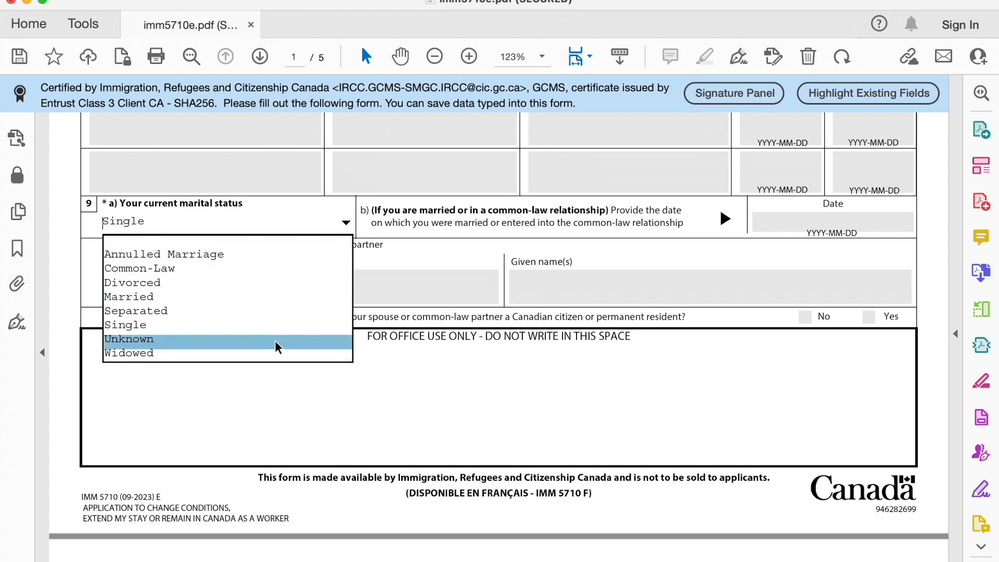
pyautogui.click(388, 225)
# Review the choices for native language and for ability to communicate in English and/or French on page 2.
pyautogui.scroll(-4, 643, 307)
pyautogui.scroll(-10, 644, 307)
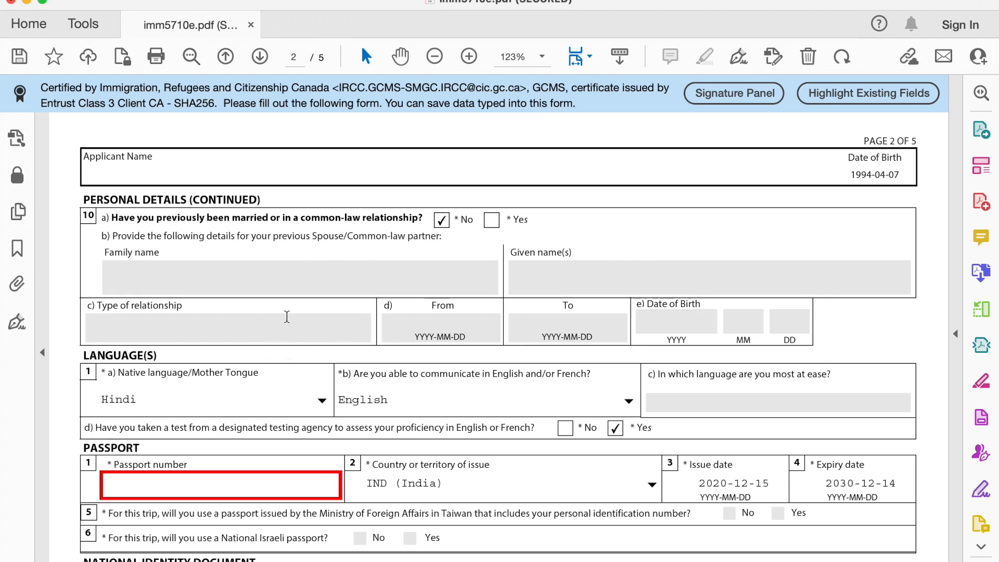
pyautogui.scroll(-3, 311, 334)
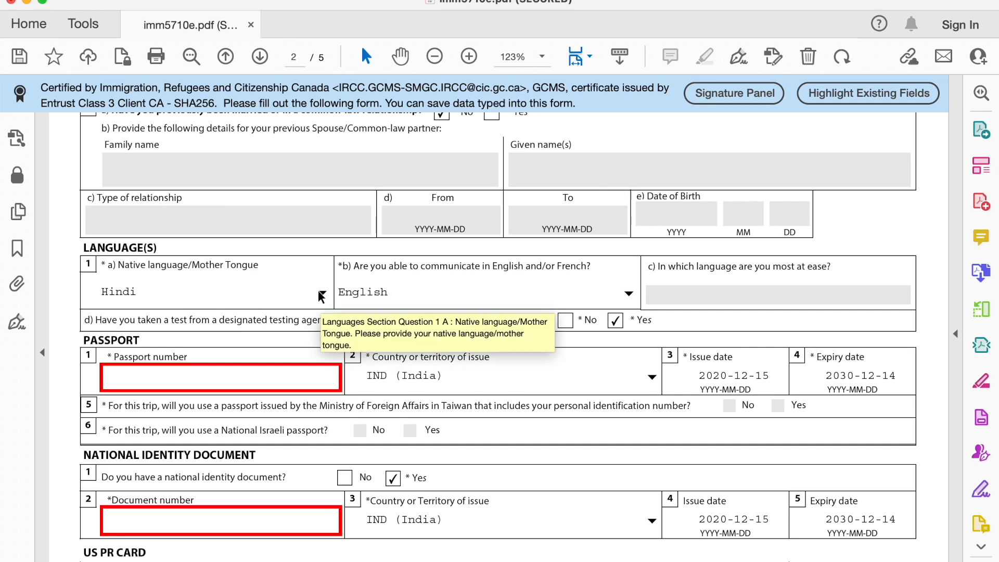
pyautogui.click(323, 295)
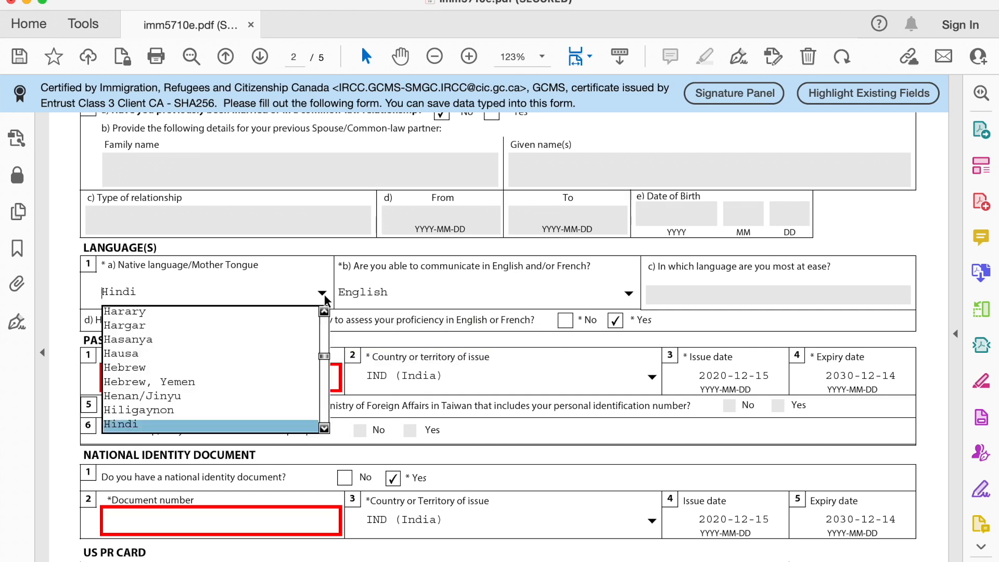
pyautogui.click(323, 294)
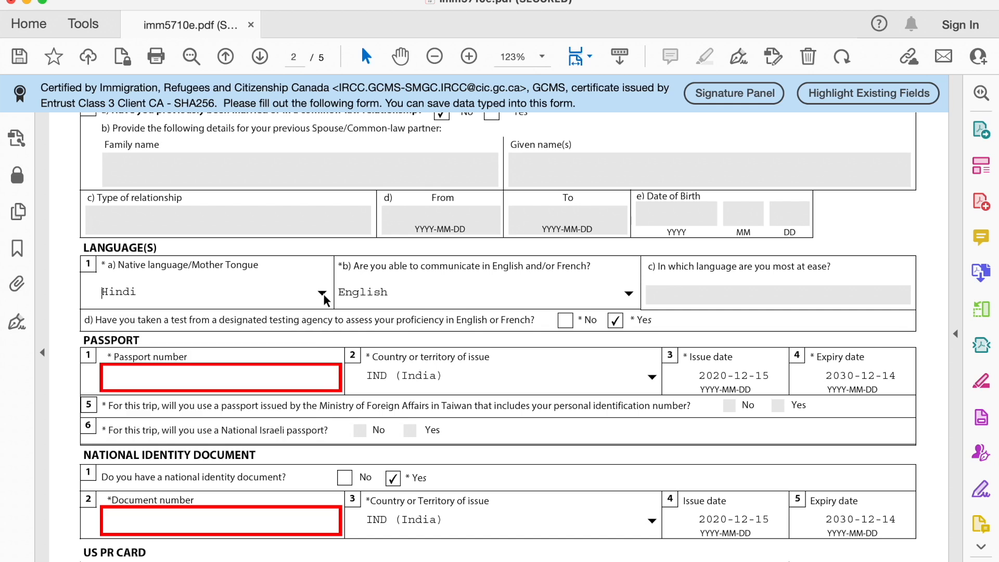
pyautogui.click(627, 295)
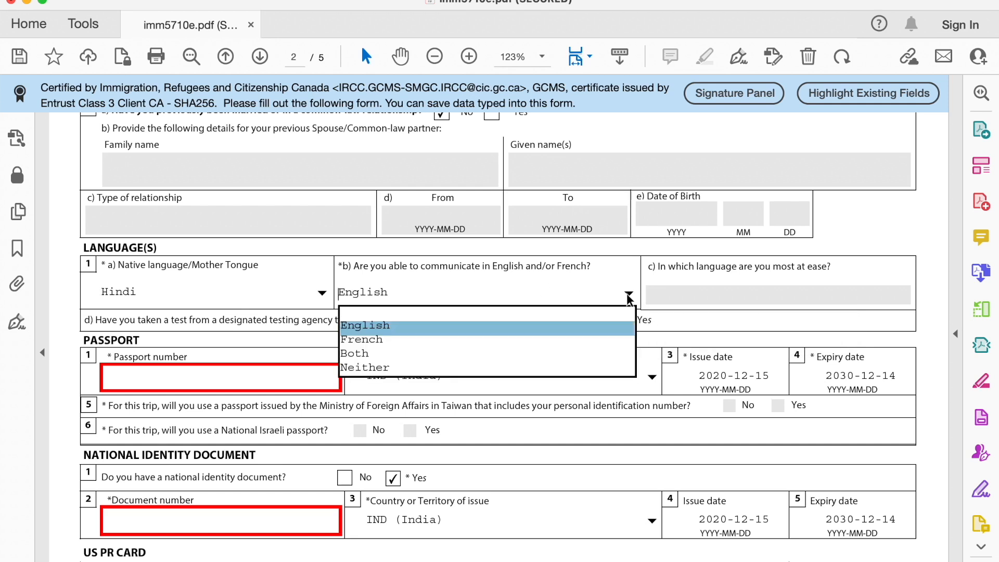
pyautogui.click(628, 297)
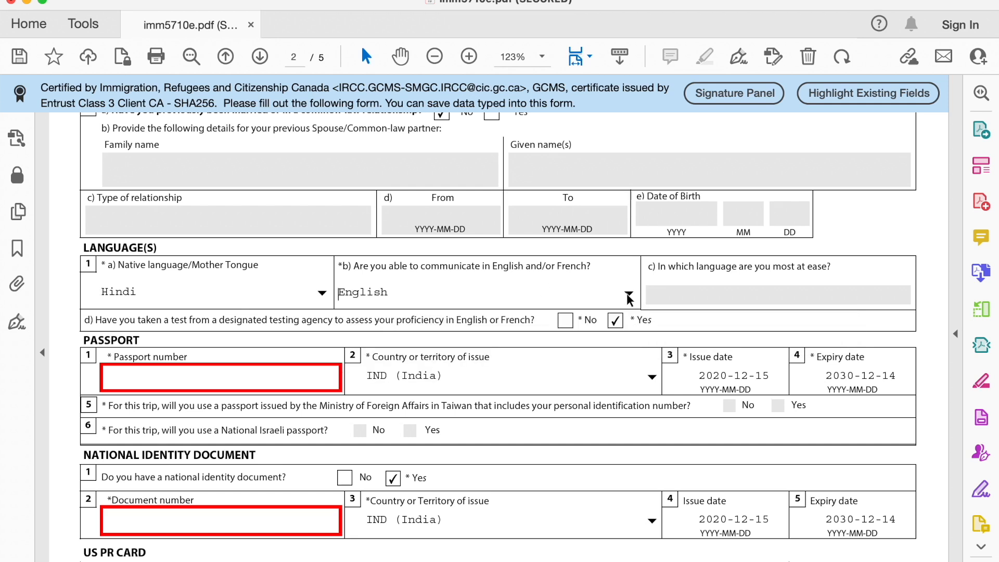
# Examine the language test, passport, national identity document, US PR card and contact information sections on page 2.
pyautogui.scroll(-2, 628, 298)
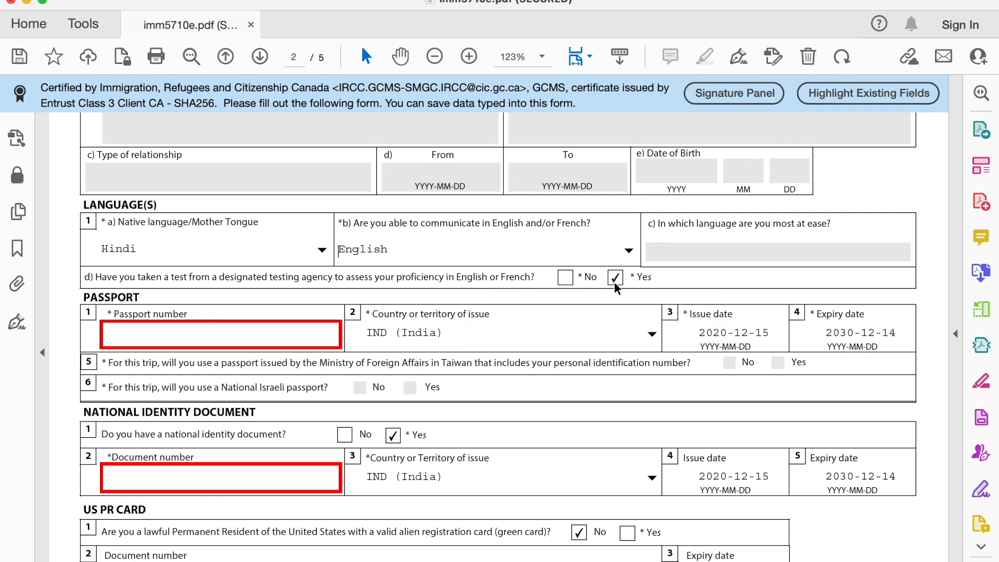
pyautogui.scroll(-2, 614, 281)
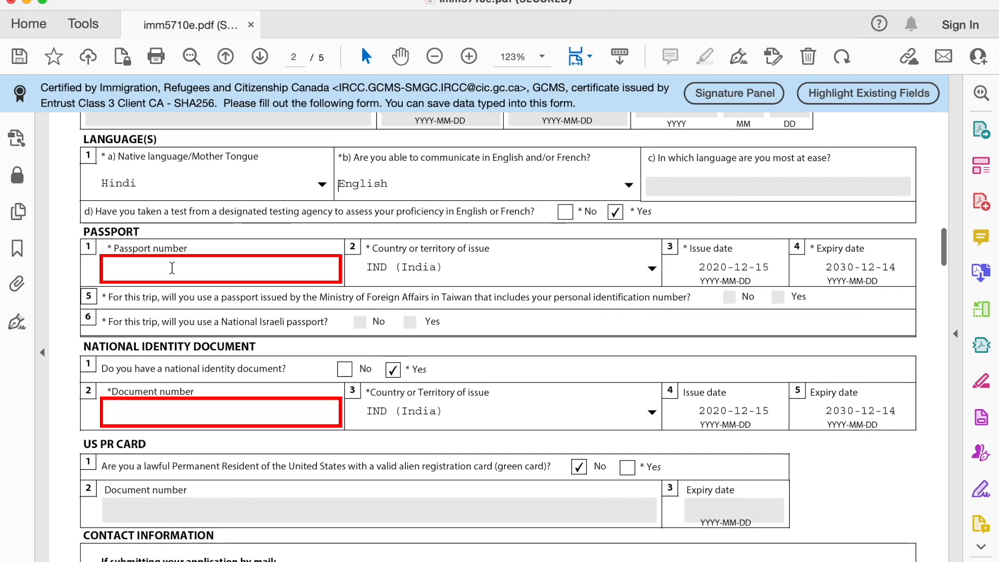
pyautogui.click(263, 264)
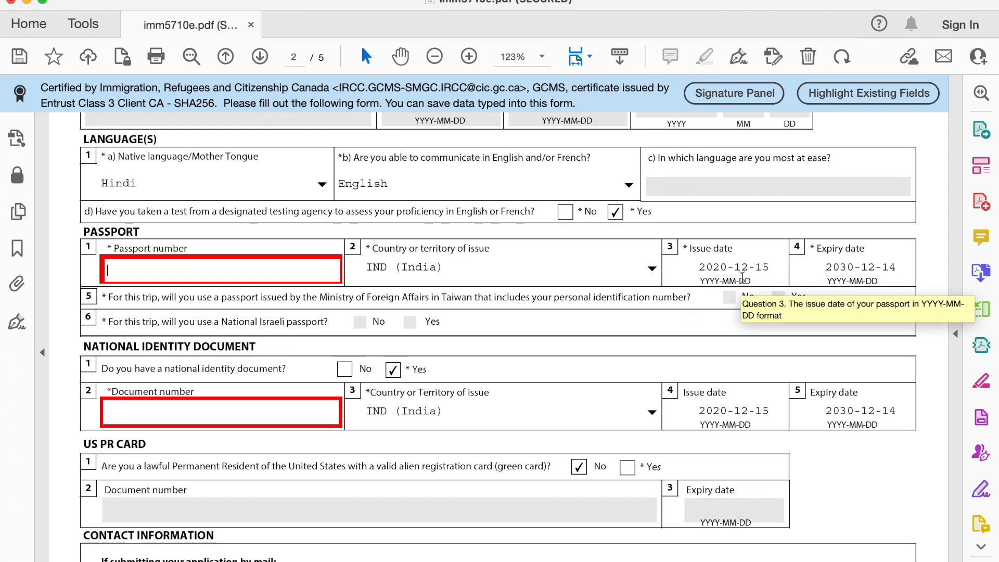
pyautogui.scroll(-3, 742, 277)
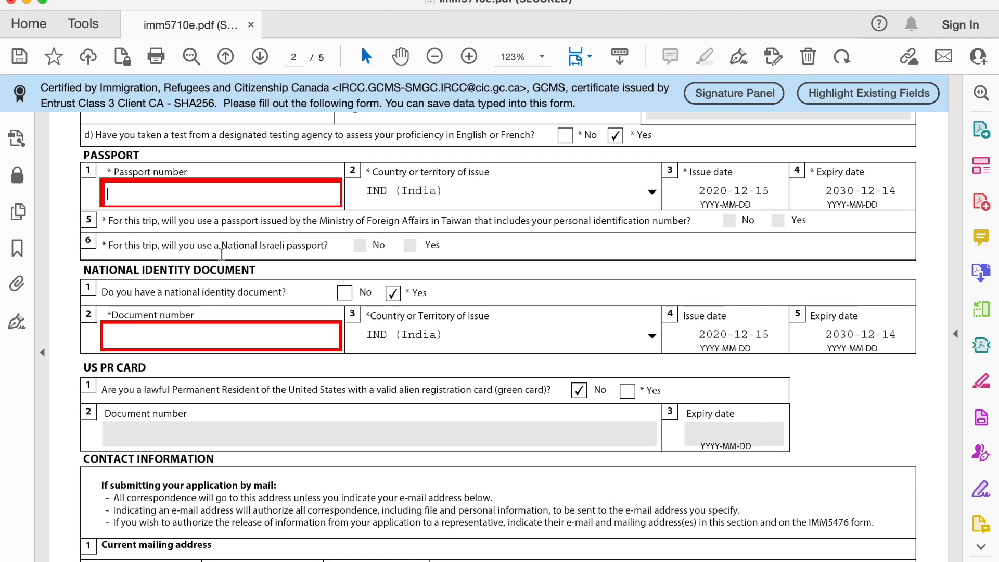
pyautogui.scroll(-3, 271, 250)
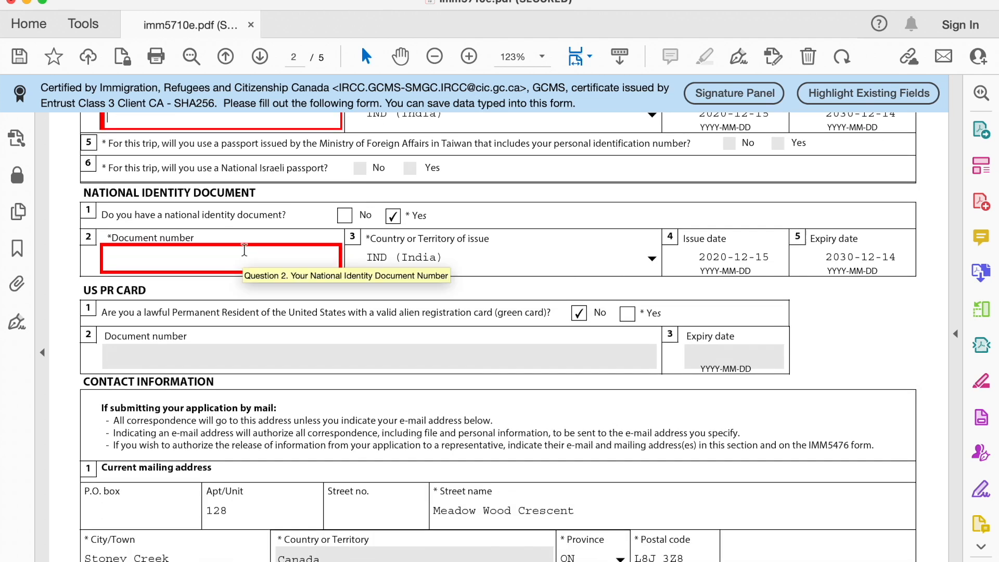
pyautogui.scroll(3, 501, 304)
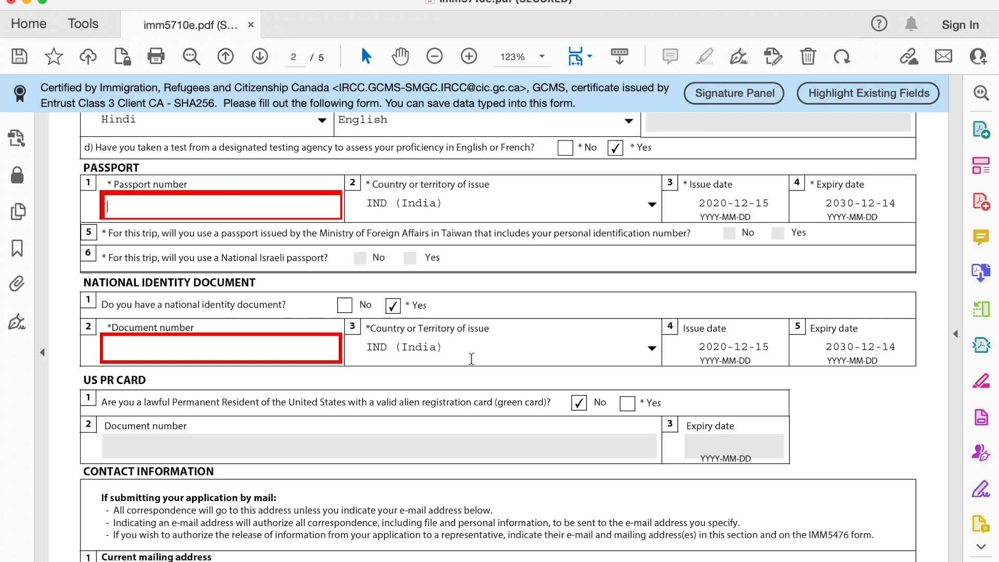
pyautogui.scroll(-3, 546, 358)
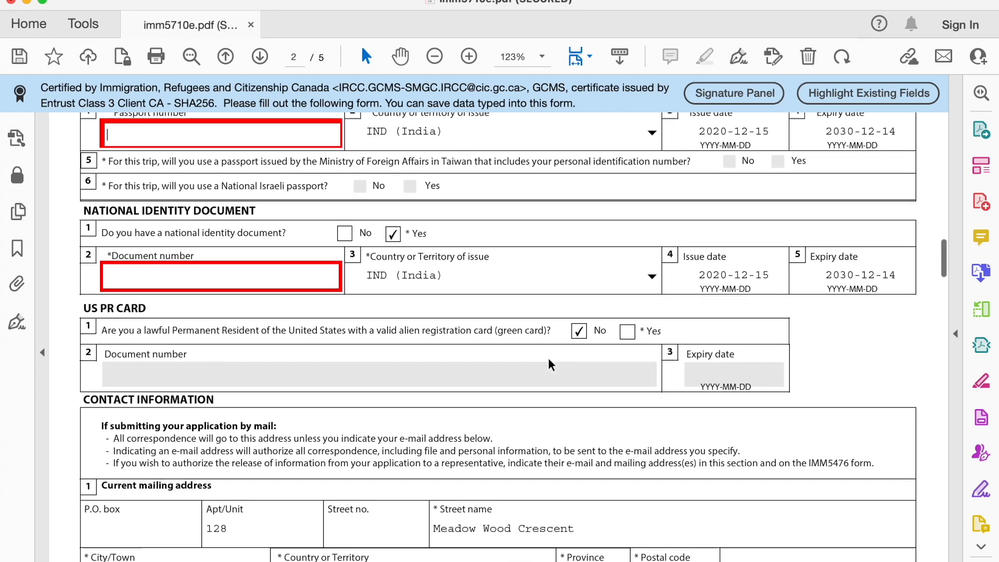
pyautogui.scroll(-5, 405, 294)
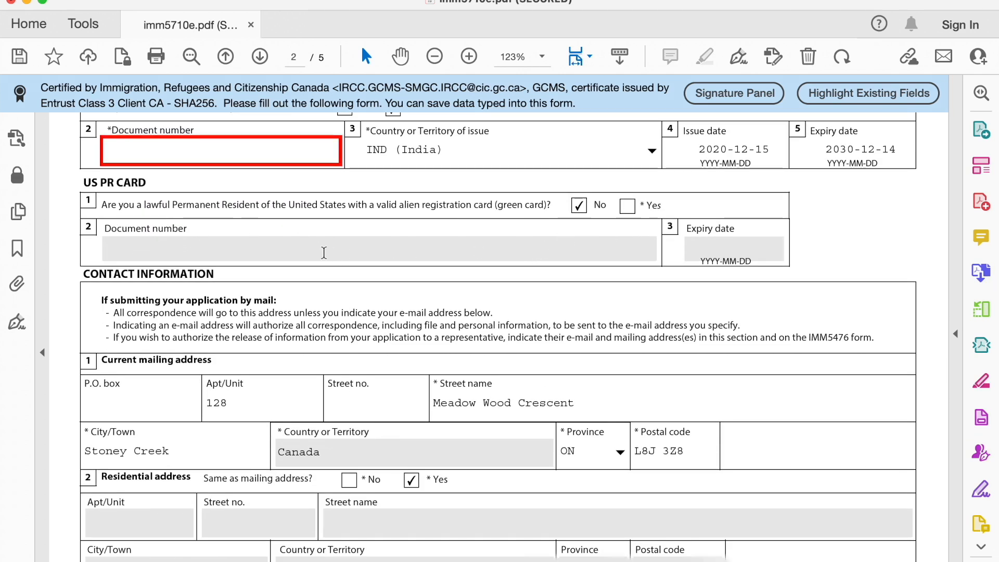
pyautogui.scroll(-4, 279, 292)
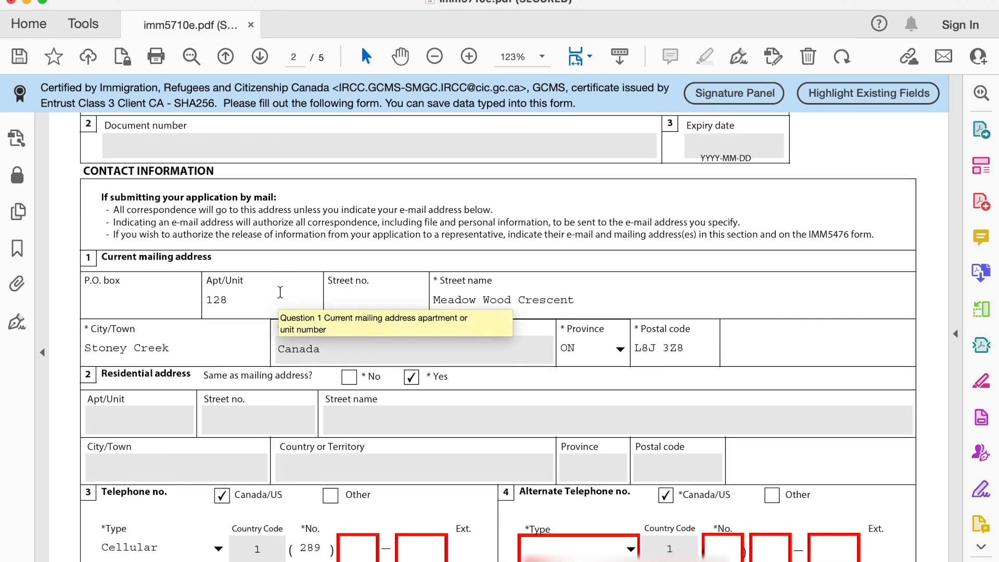
pyautogui.scroll(-3, 280, 292)
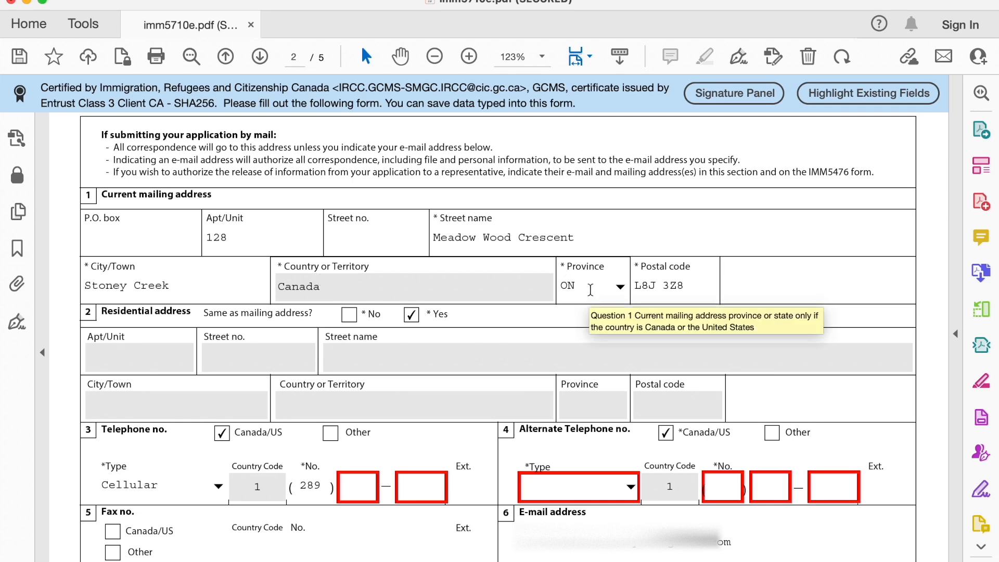
pyautogui.scroll(-3, 660, 283)
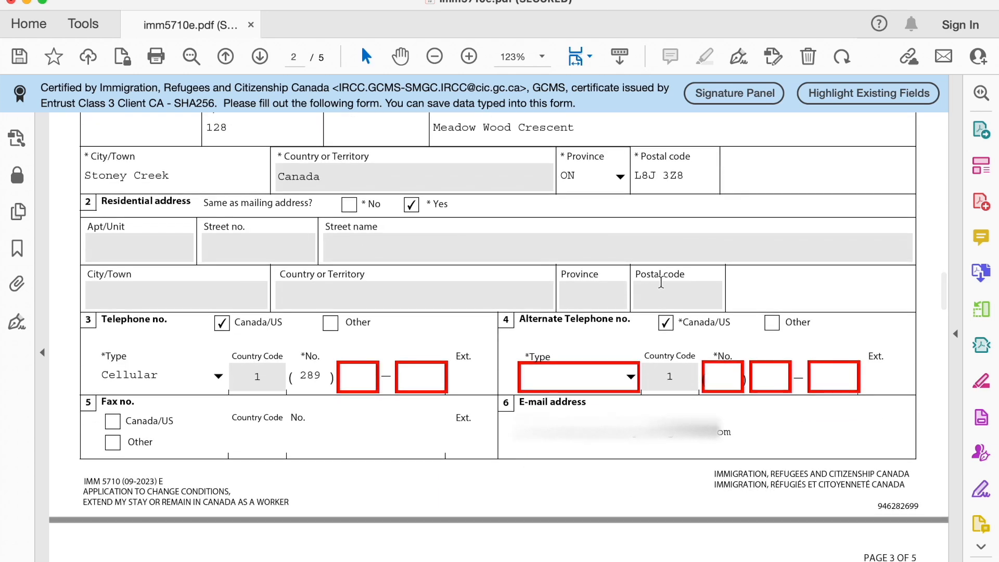
# Review the address section, check the type choices for the main telephone number, and replace that number's area code.
pyautogui.scroll(-1, 660, 282)
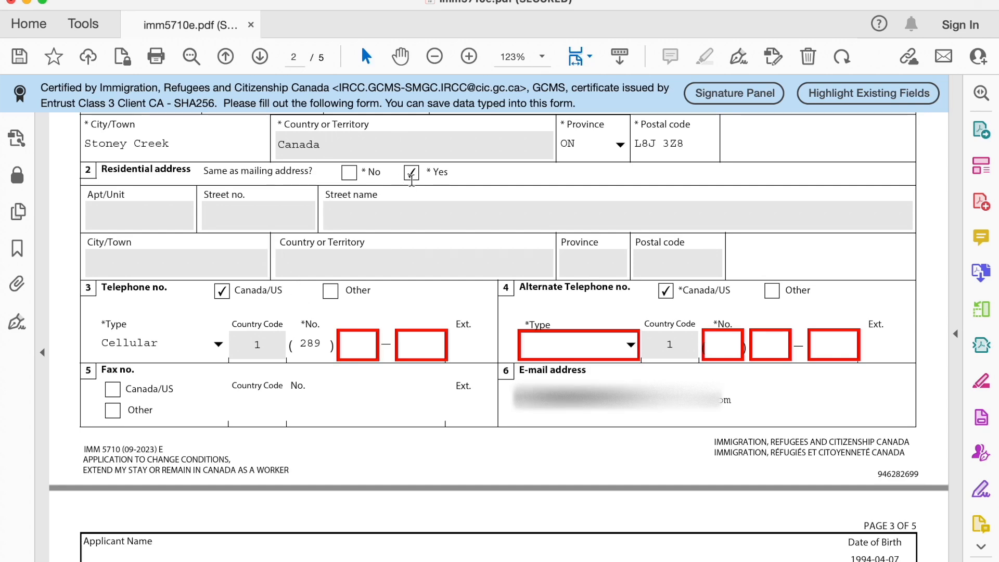
pyautogui.scroll(2, 390, 233)
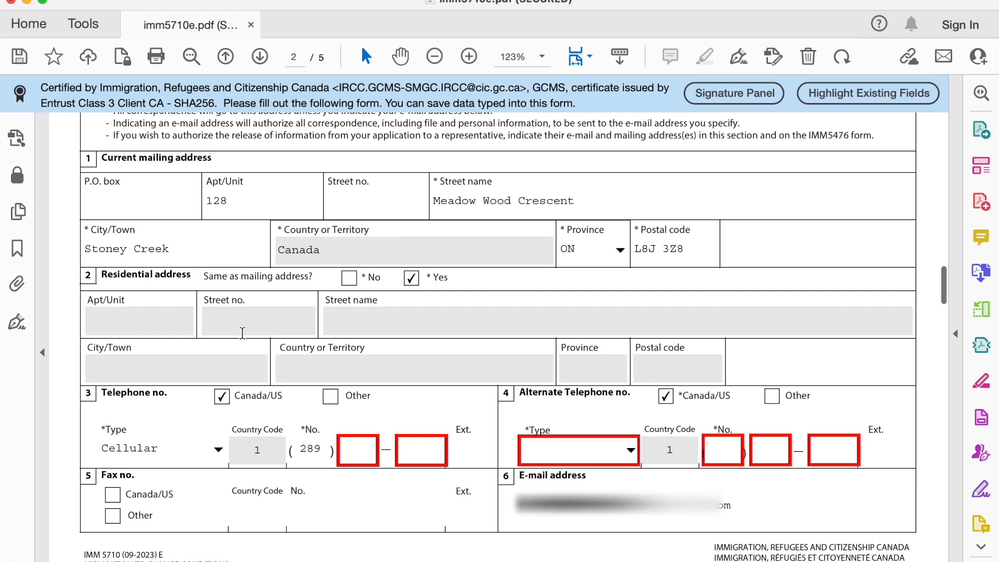
pyautogui.scroll(-4, 243, 333)
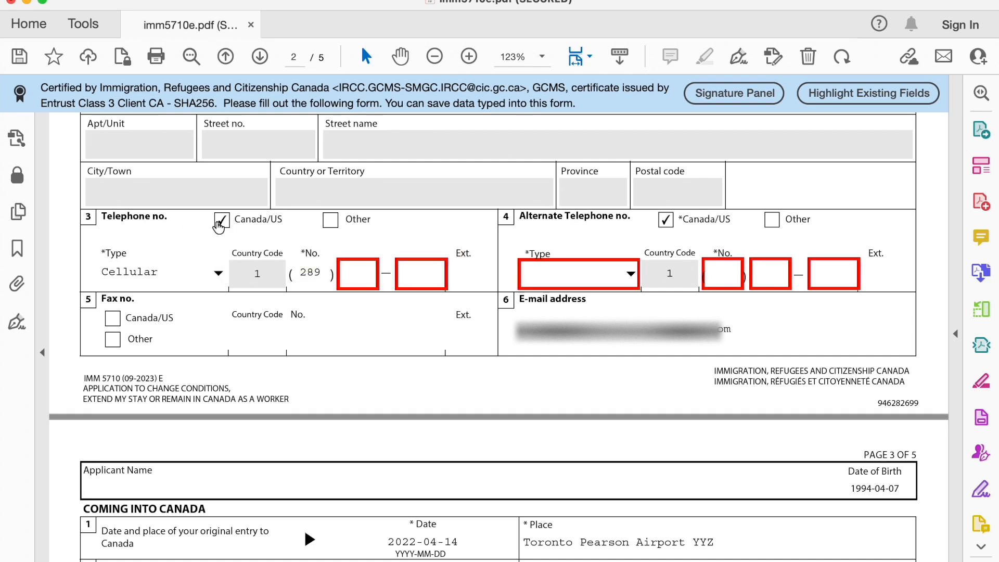
pyautogui.click(219, 274)
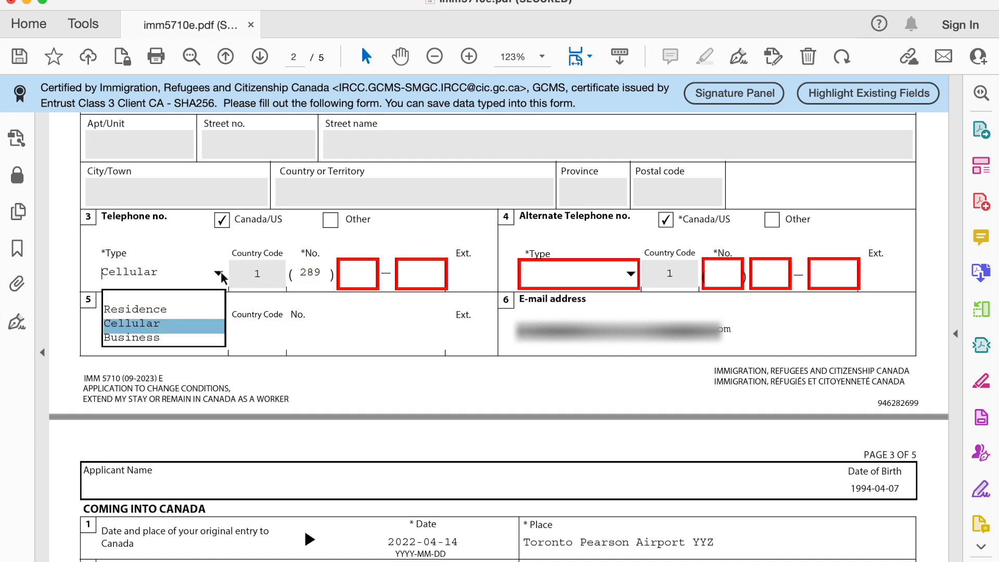
pyautogui.click(220, 272)
pyautogui.click(317, 274)
pyautogui.press('BackSpace')
pyautogui.press('BackSpace')
pyautogui.press('BackSpace')
pyautogui.write('647')
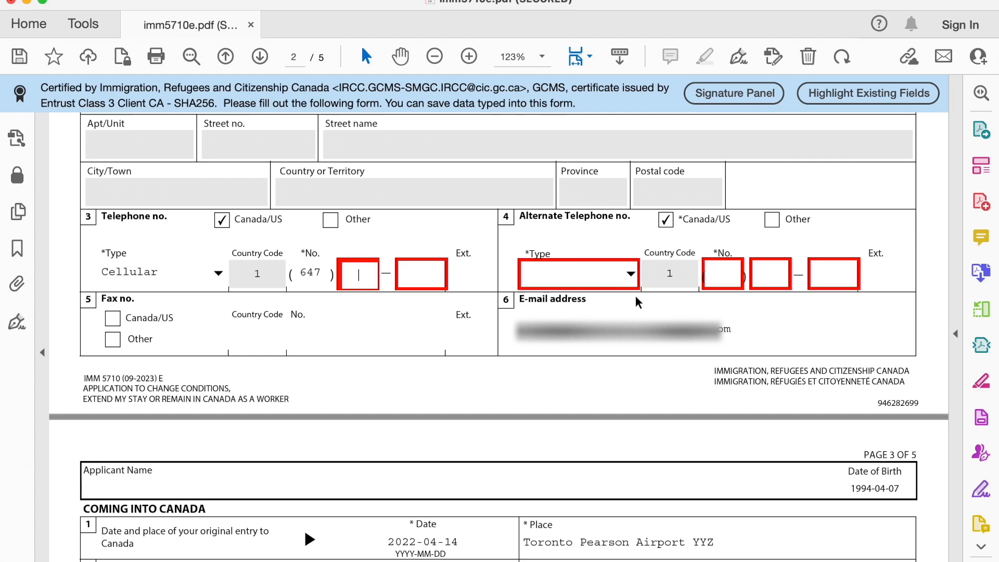
# Switch the alternate telephone number to Other, enter country code 91, and set it back to Canada/US.
pyautogui.click(772, 221)
pyautogui.click(673, 268)
pyautogui.write('91')
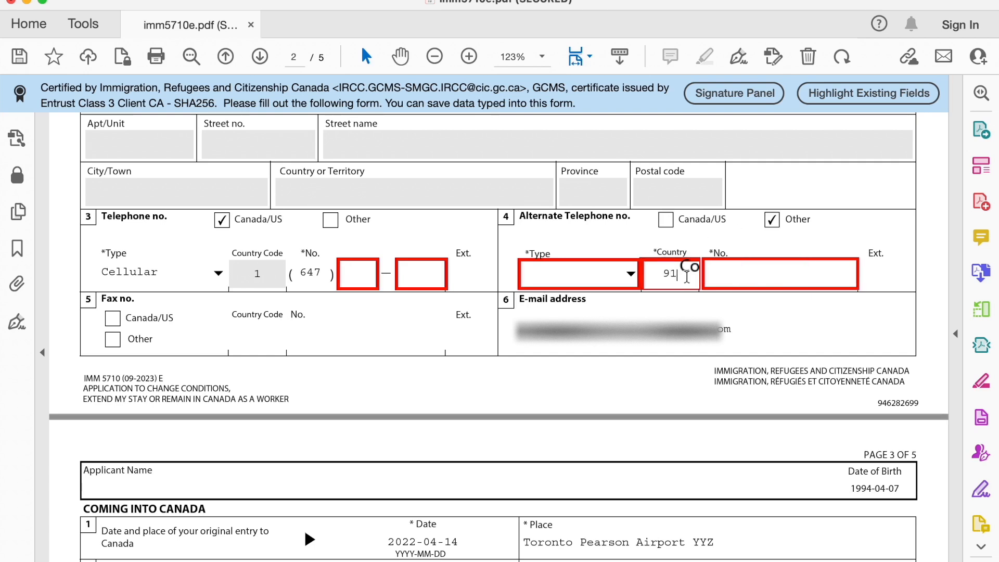
pyautogui.click(666, 220)
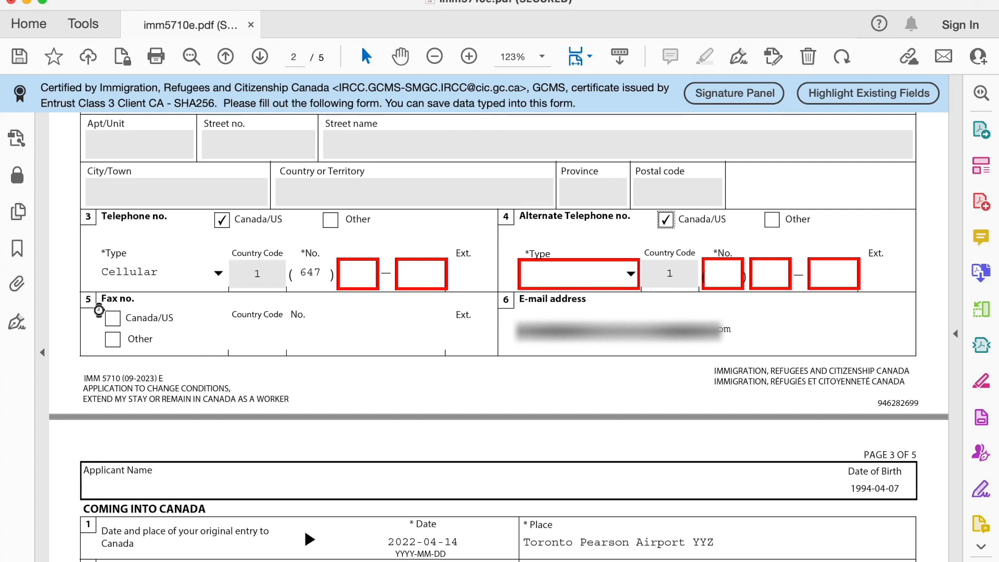
# Clear the existing e-mail address in the contact information and enter the applicant's e-mail in its place.
pyautogui.scroll(-3, 61, 322)
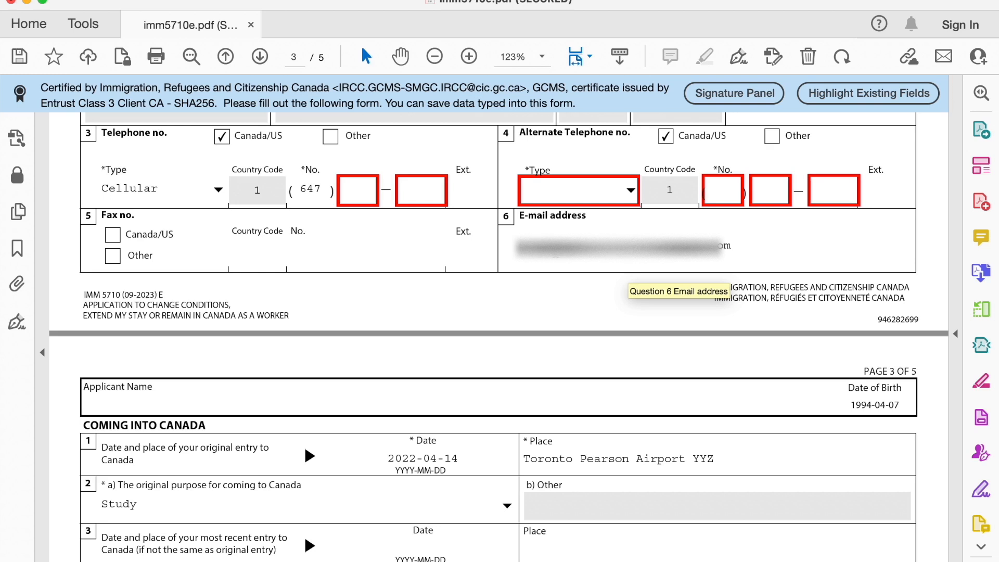
pyautogui.tripleClick(628, 255)
pyautogui.press('BackSpace')
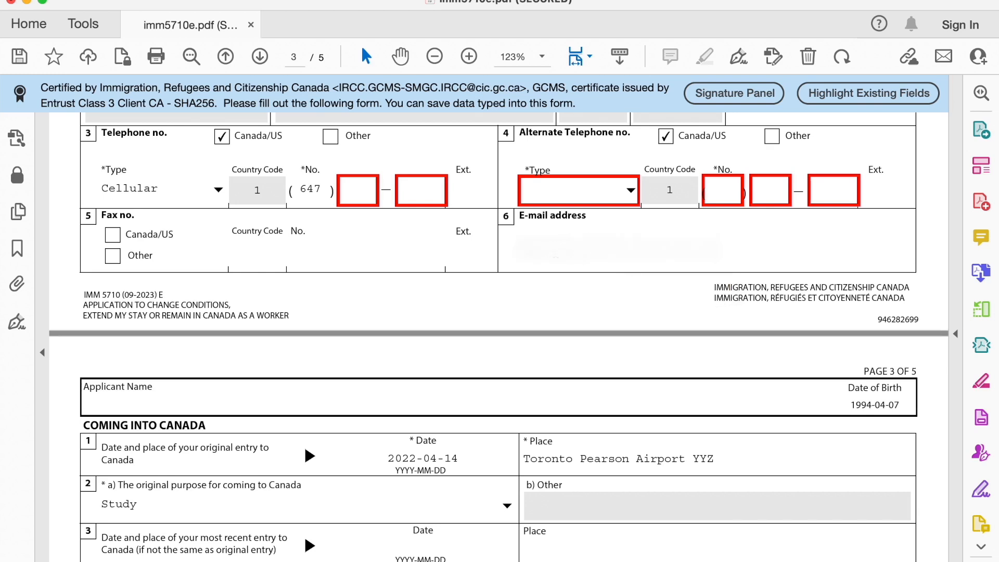
pyautogui.press('super+v')
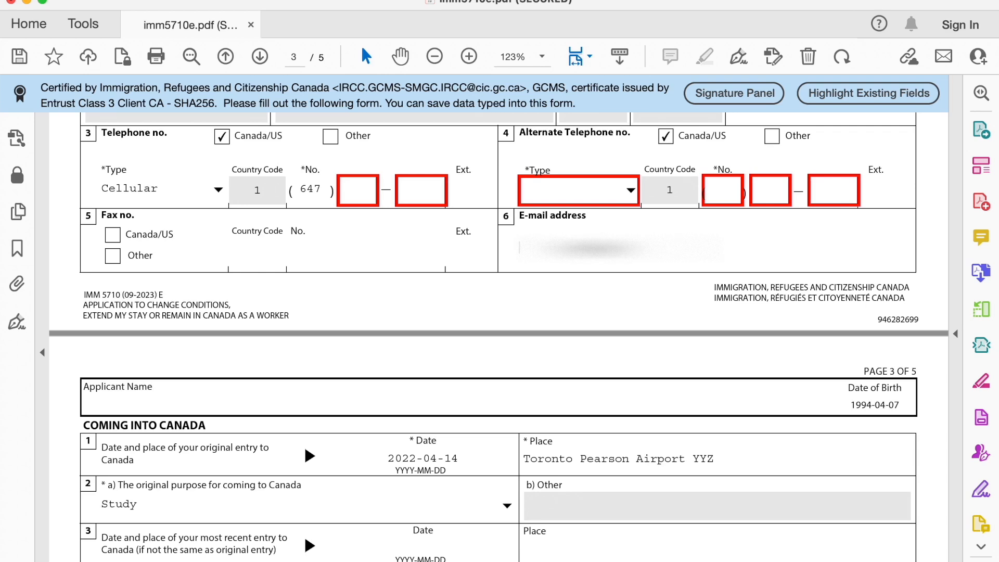
pyautogui.press('BackSpace')
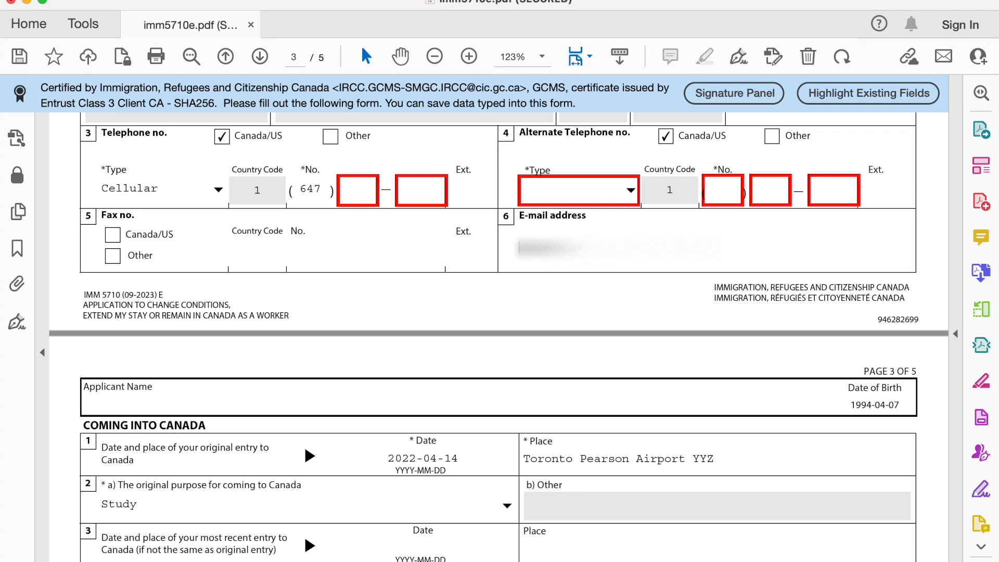
# Examine the Coming into Canada section on page 3 and activate the Document Number field for the most recent permit.
pyautogui.scroll(-5, 532, 249)
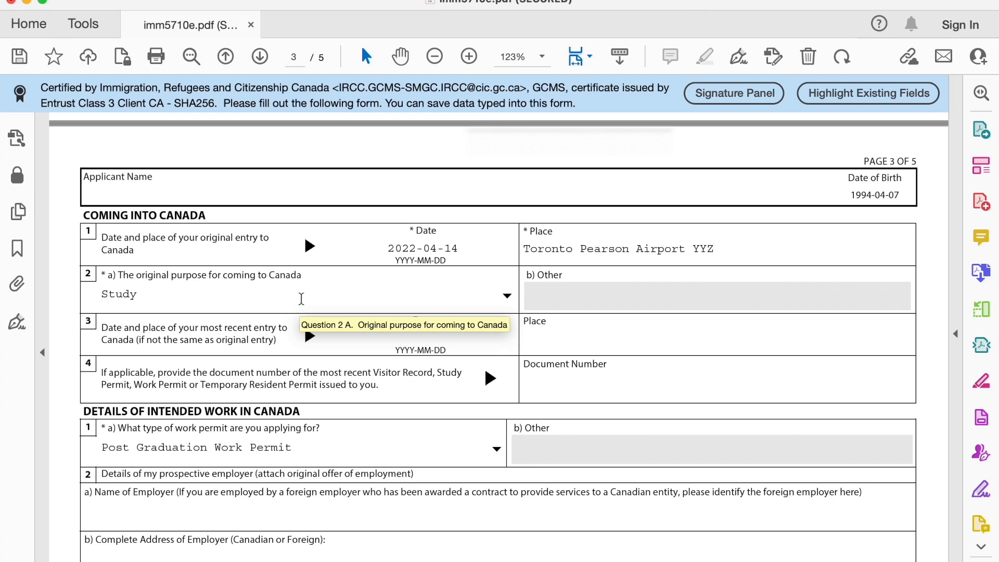
pyautogui.scroll(-2, 485, 389)
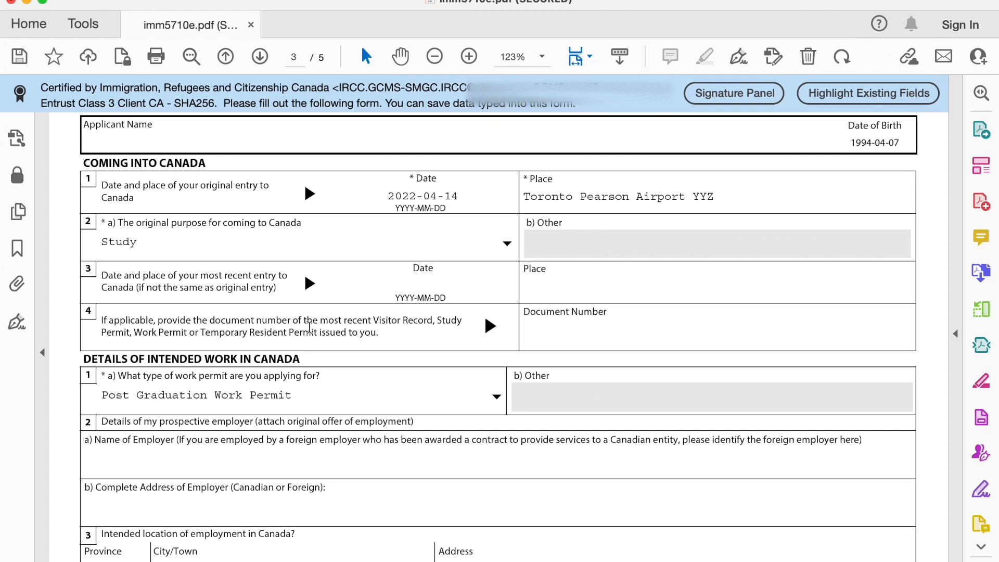
pyautogui.scroll(-3, 310, 328)
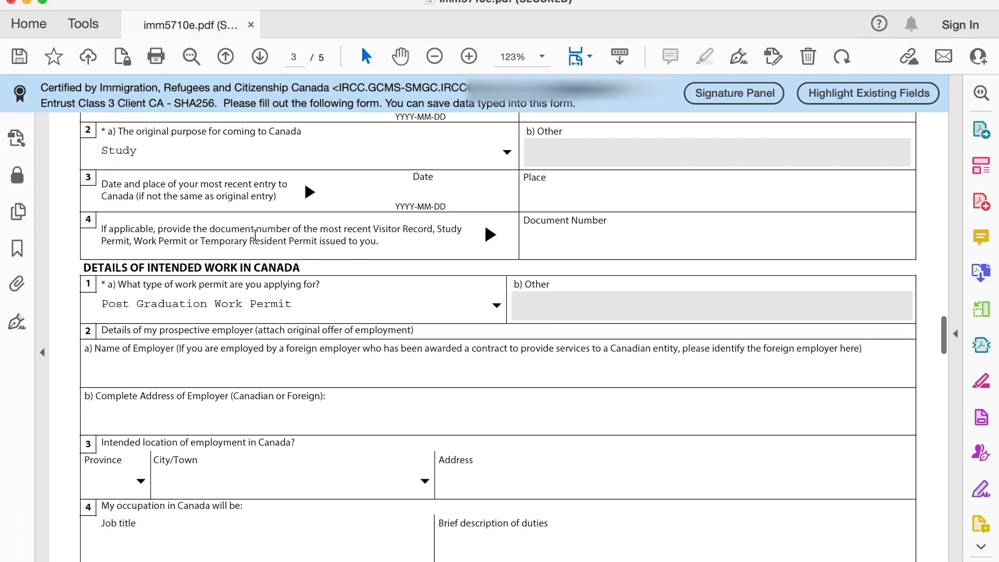
pyautogui.click(553, 250)
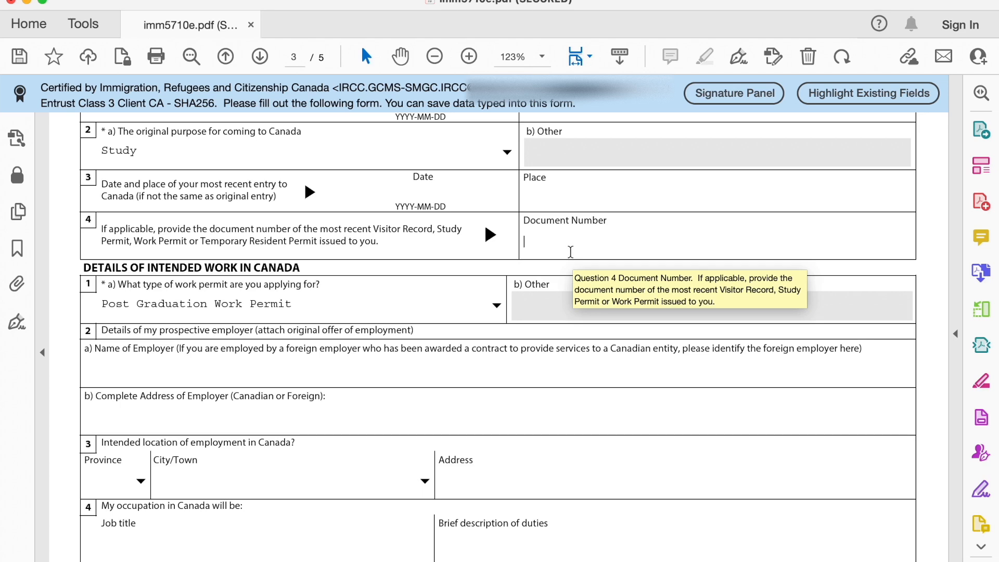
# Review the available work permit types under Details of Intended Work in Canada without changing the selection.
pyautogui.scroll(-3, 393, 352)
pyautogui.scroll(-1, 393, 354)
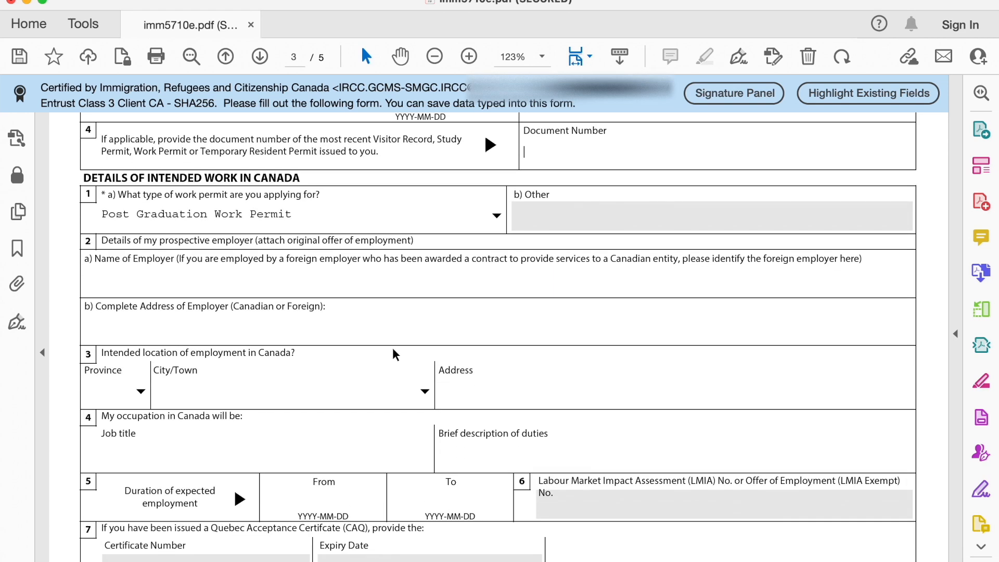
pyautogui.scroll(-1, 393, 354)
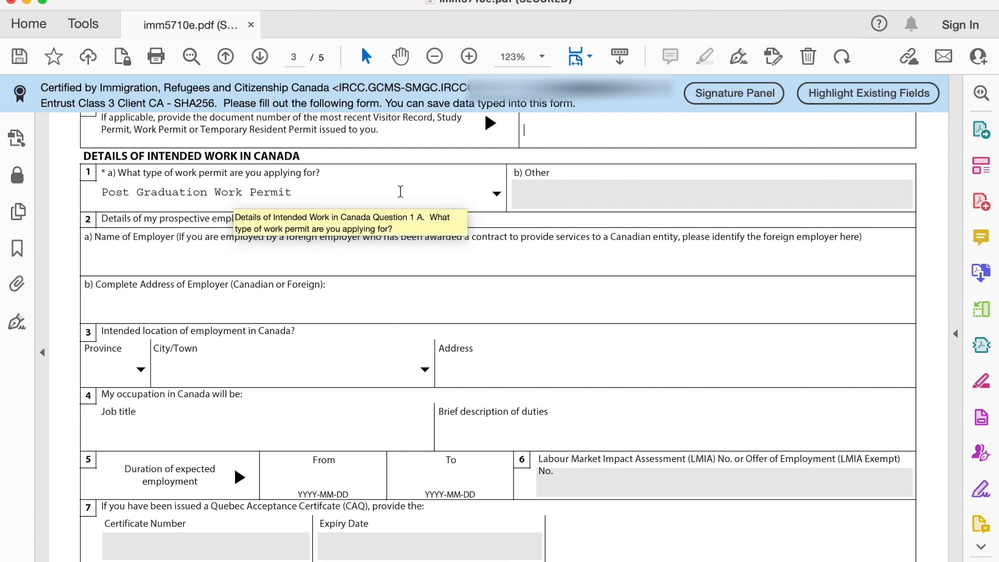
pyautogui.click(496, 194)
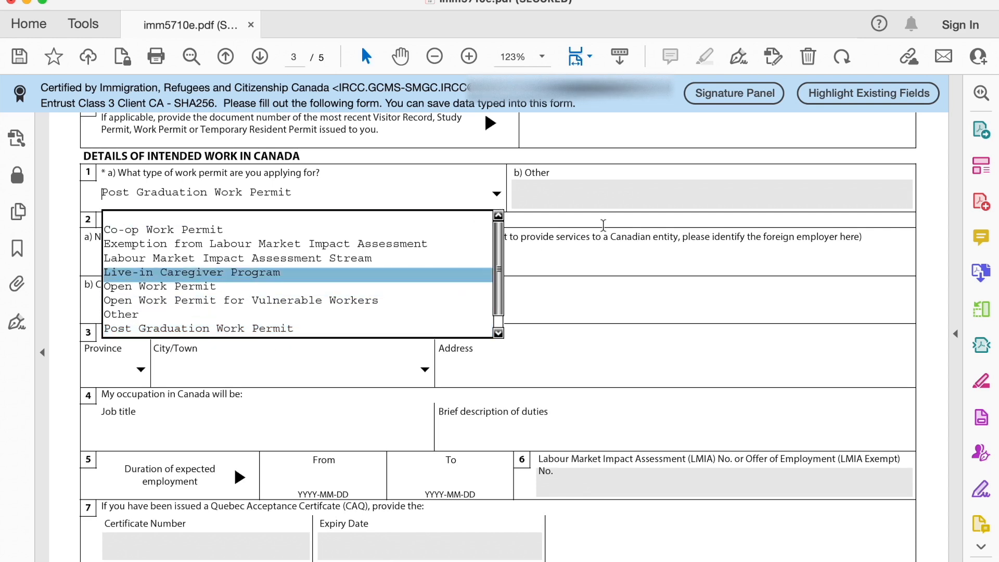
pyautogui.click(603, 225)
# Answer Yes to having been issued a Provincial Nominee program certificate, and set the answer back to No.
pyautogui.scroll(-2, 603, 224)
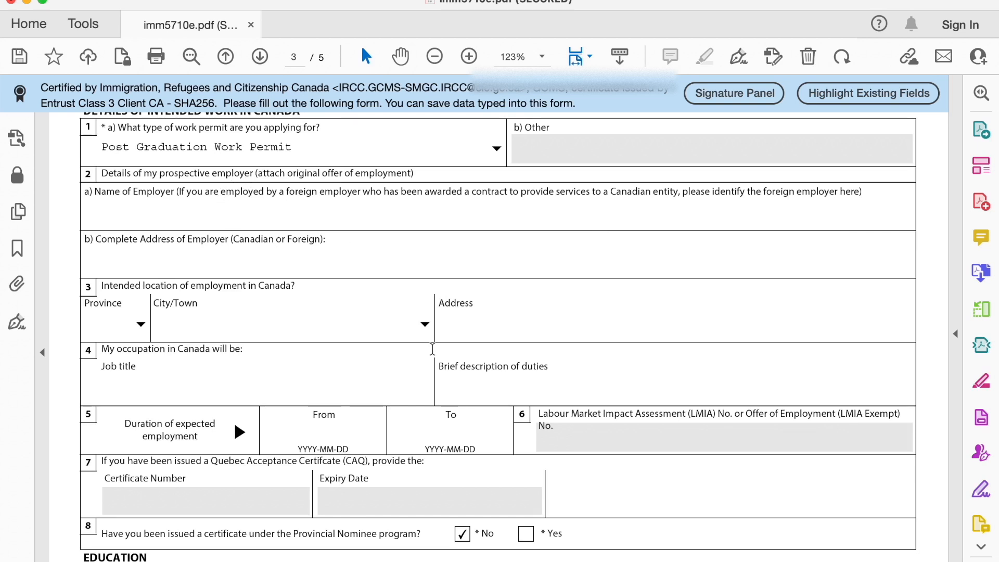
pyautogui.scroll(-1, 432, 348)
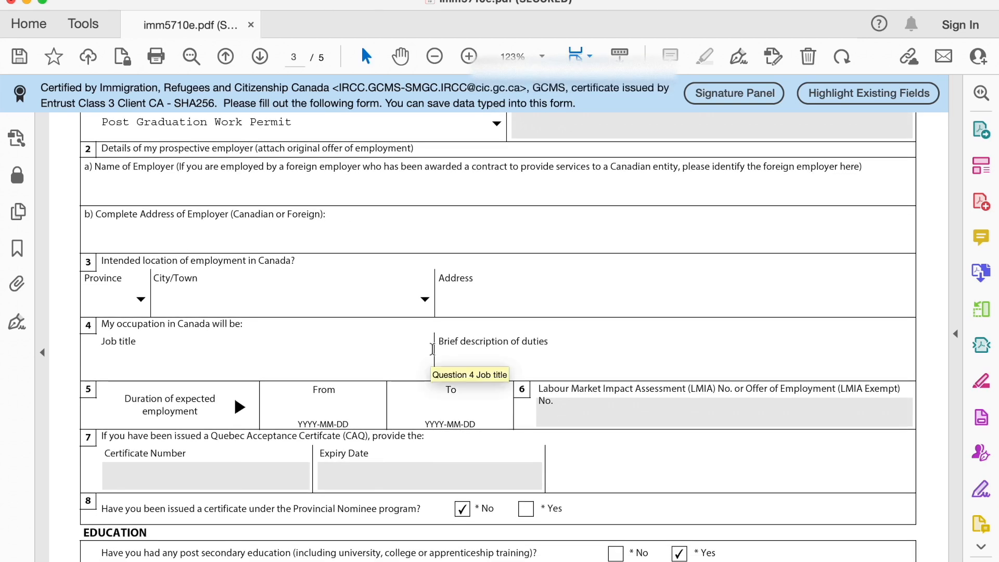
pyautogui.scroll(-7, 432, 348)
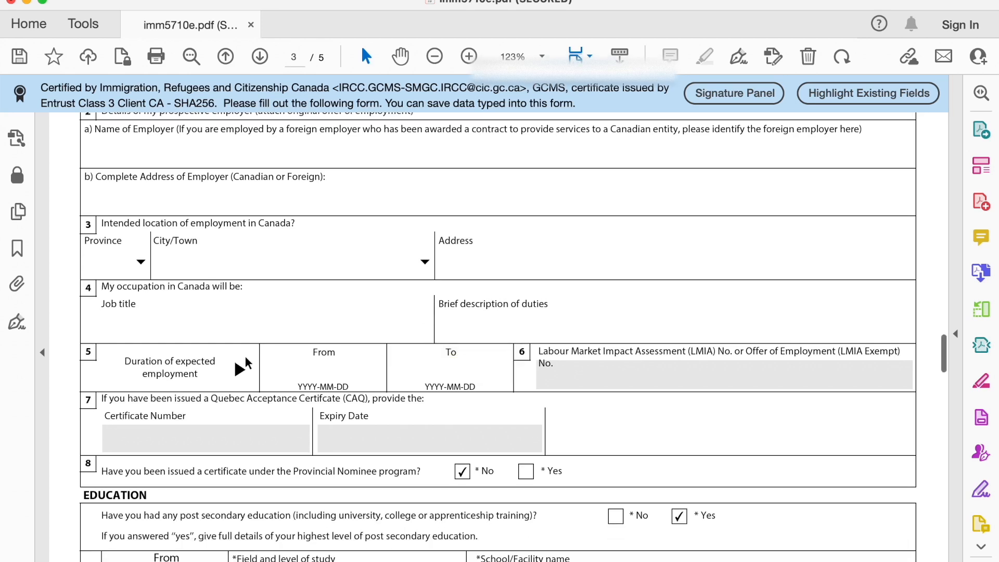
pyautogui.scroll(-4, 210, 340)
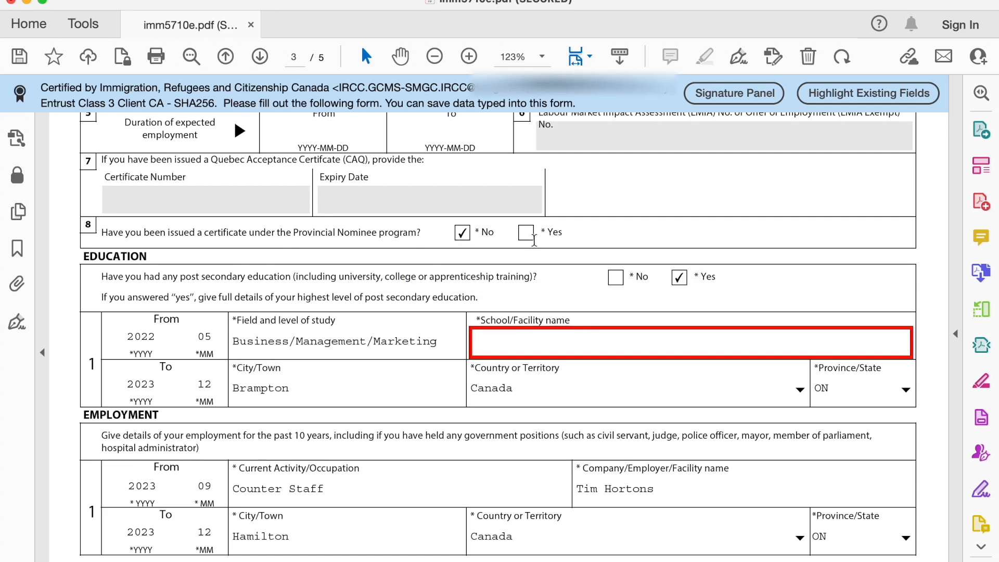
pyautogui.click(526, 233)
pyautogui.click(462, 233)
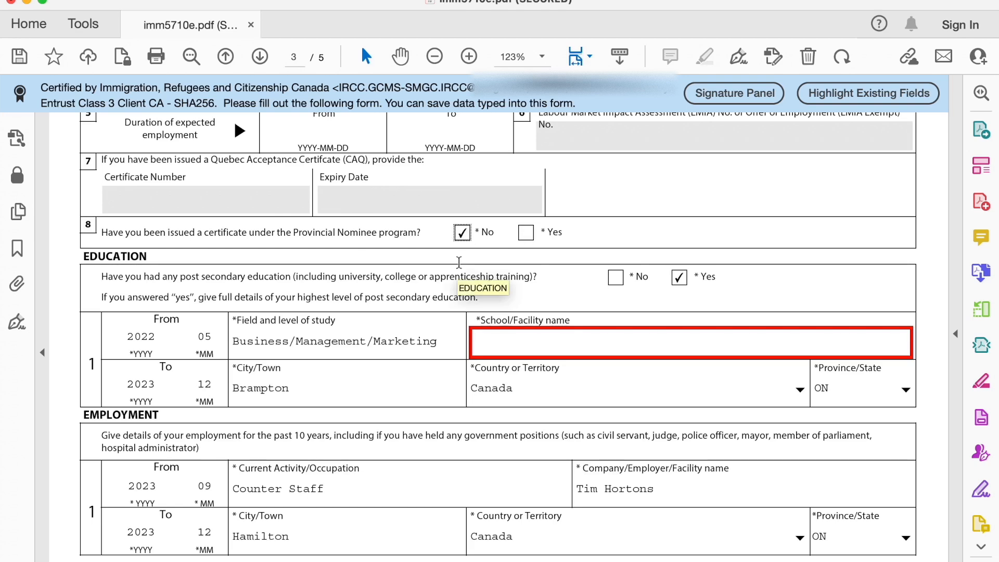
# Examine the post-secondary Education record on page 3, including its field of study and school name fields.
pyautogui.scroll(-2, 459, 261)
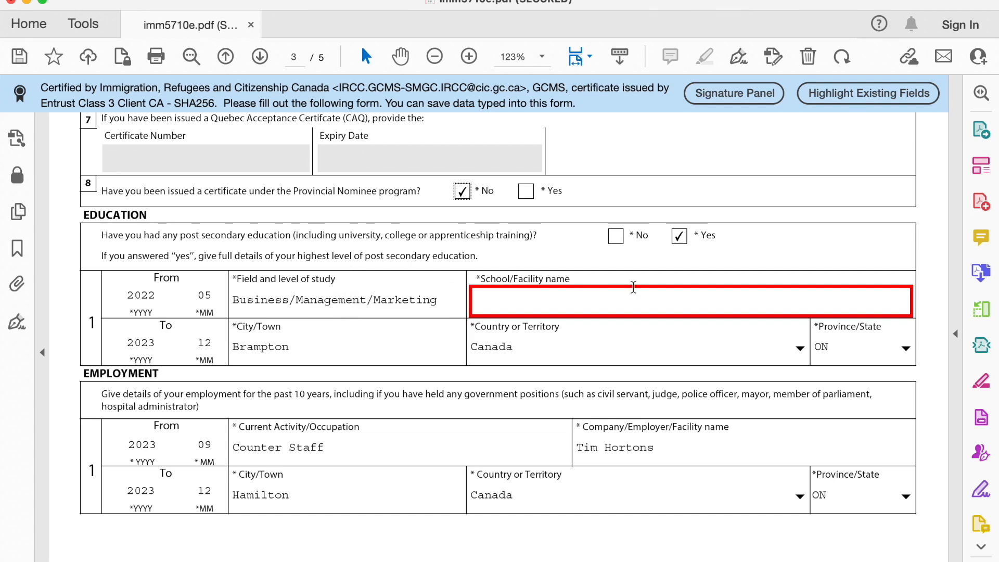
pyautogui.scroll(-1, 345, 296)
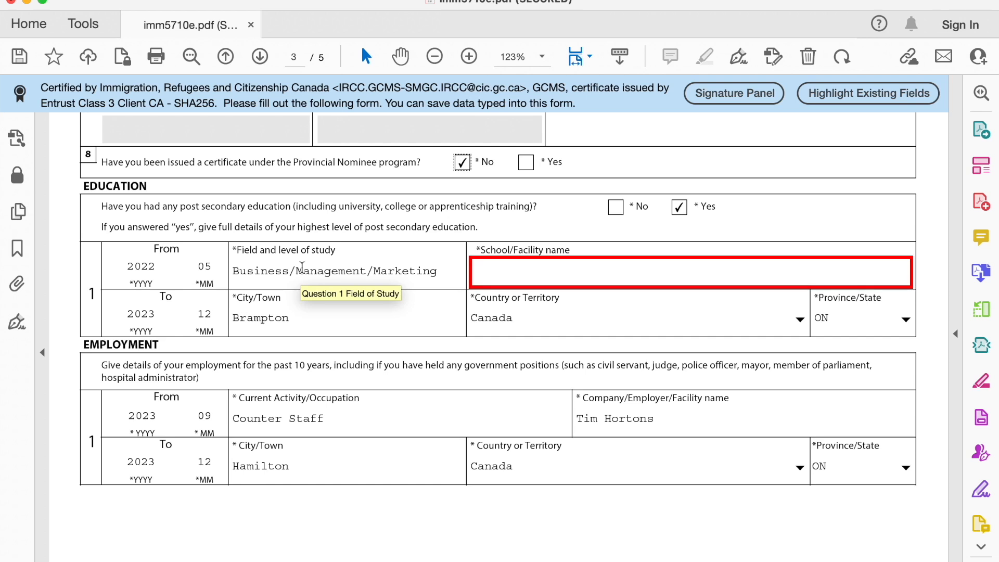
pyautogui.click(367, 271)
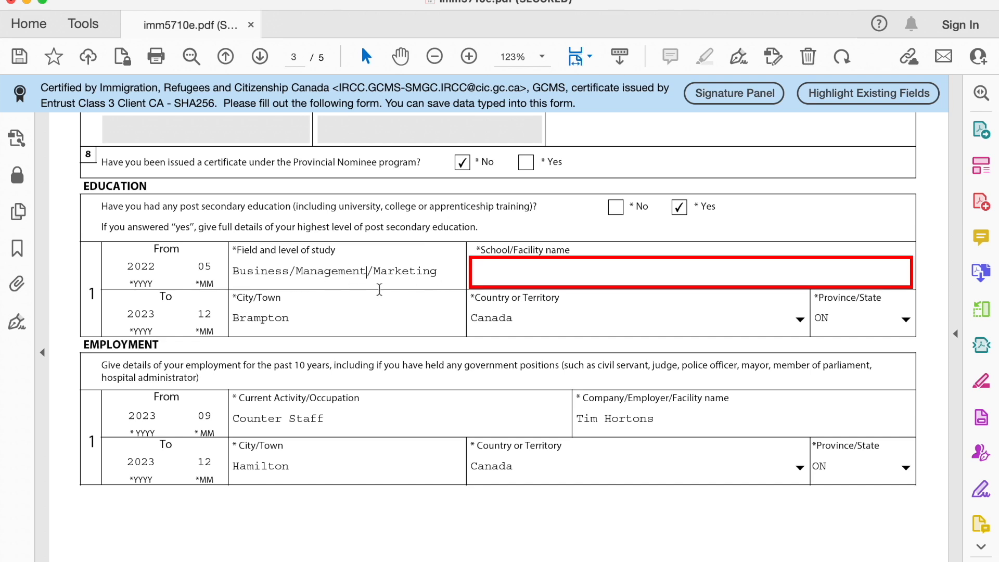
pyautogui.click(567, 278)
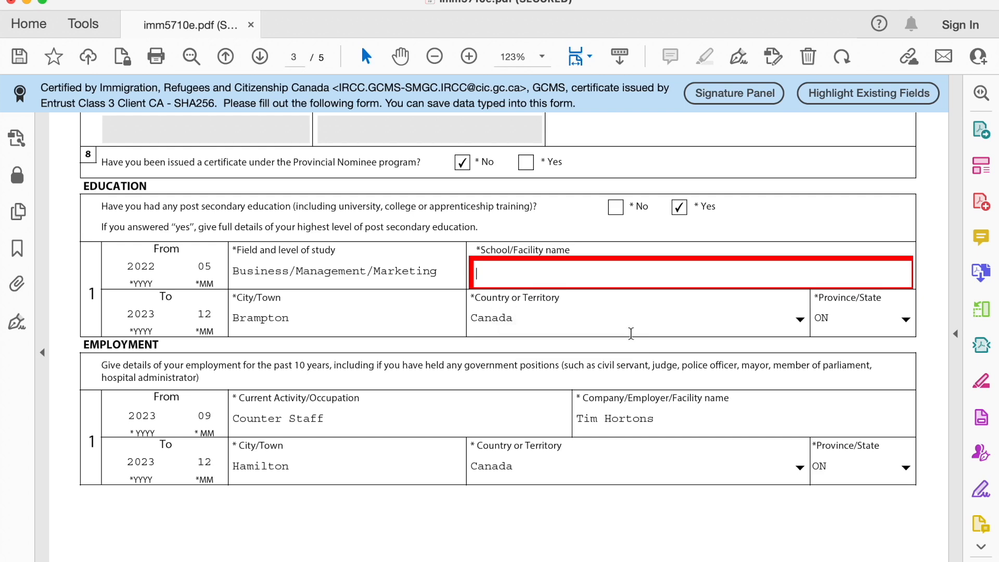
# Examine the employment records on pages 3 and 4 and the Background Information questions on page 4.
pyautogui.scroll(-2, 361, 339)
pyautogui.scroll(-1, 361, 340)
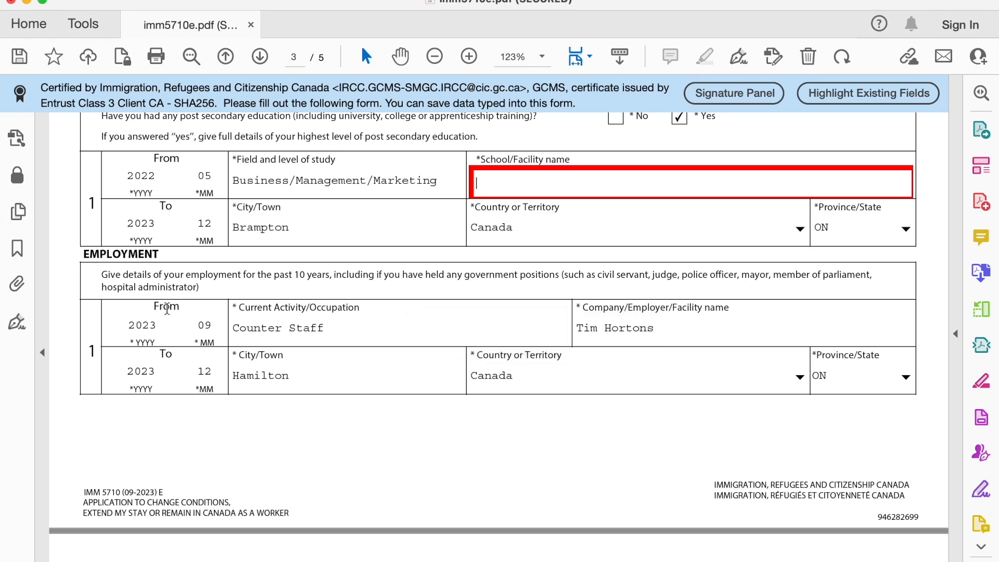
pyautogui.scroll(-2, 403, 279)
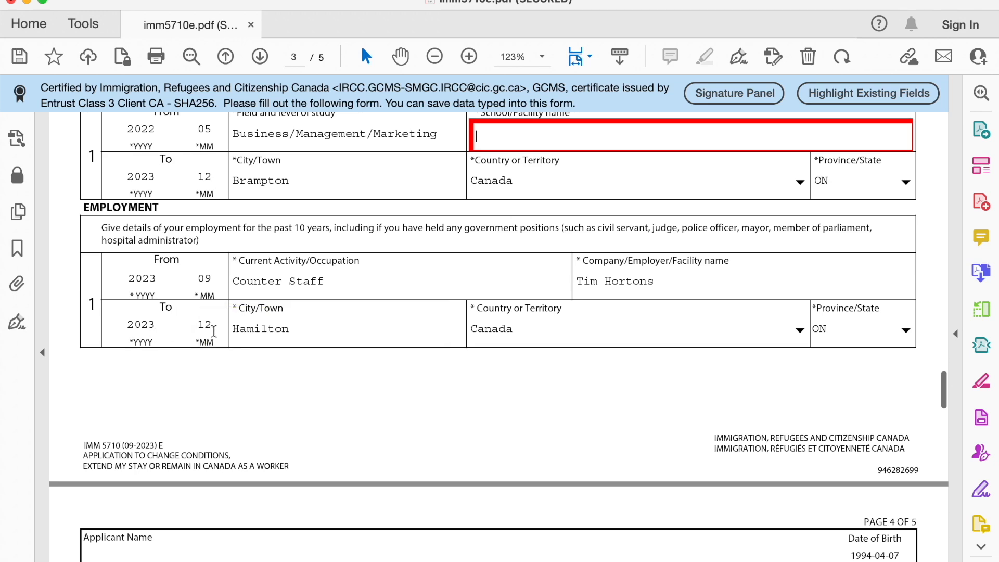
pyautogui.scroll(-5, 648, 377)
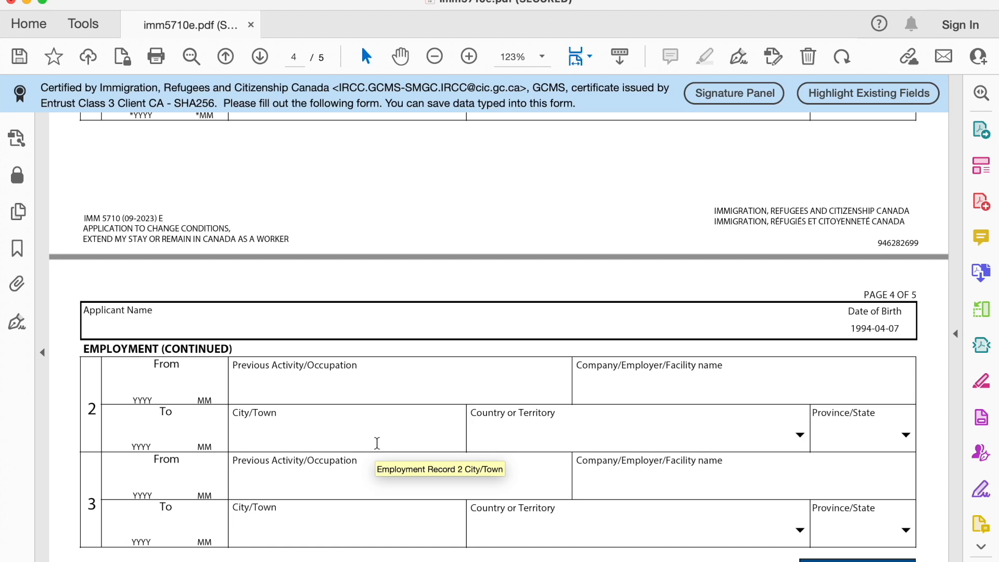
pyautogui.scroll(5, 376, 443)
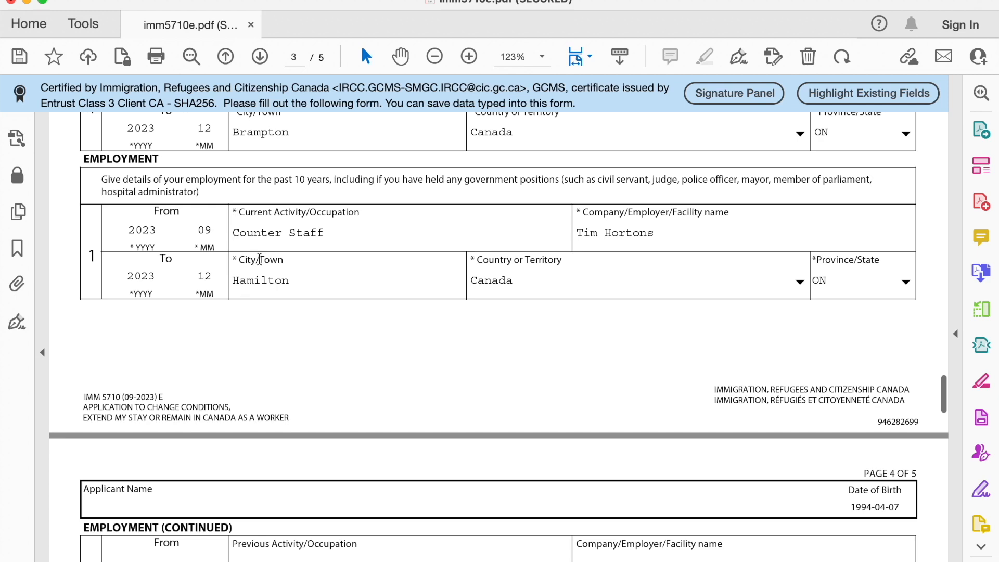
pyautogui.scroll(-15, 380, 316)
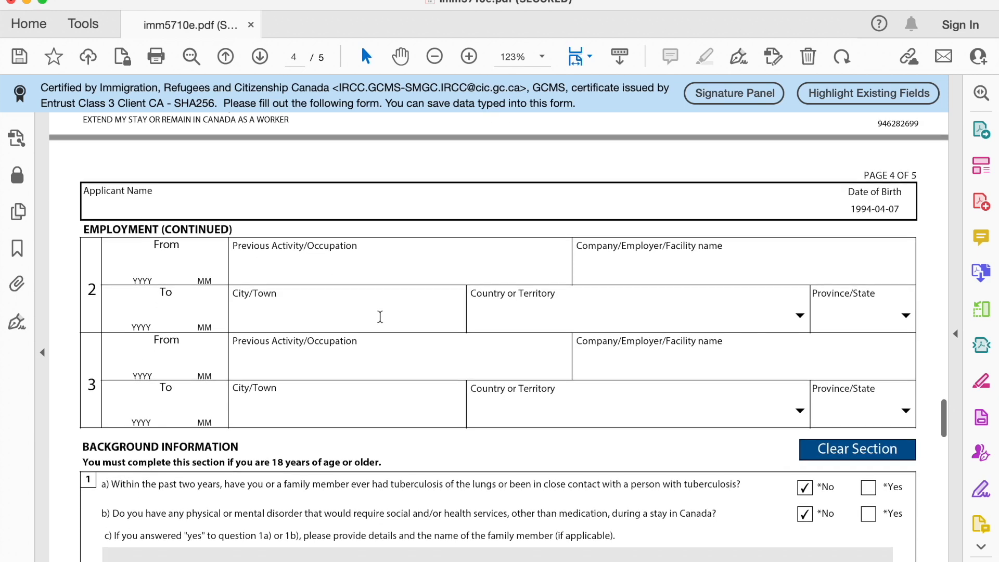
pyautogui.scroll(-1, 380, 316)
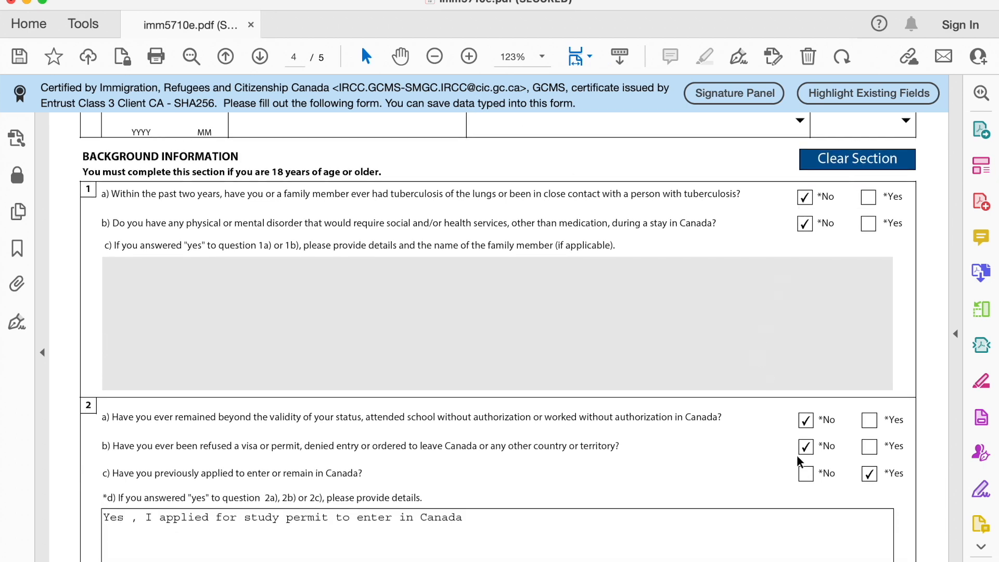
pyautogui.scroll(-5, 794, 463)
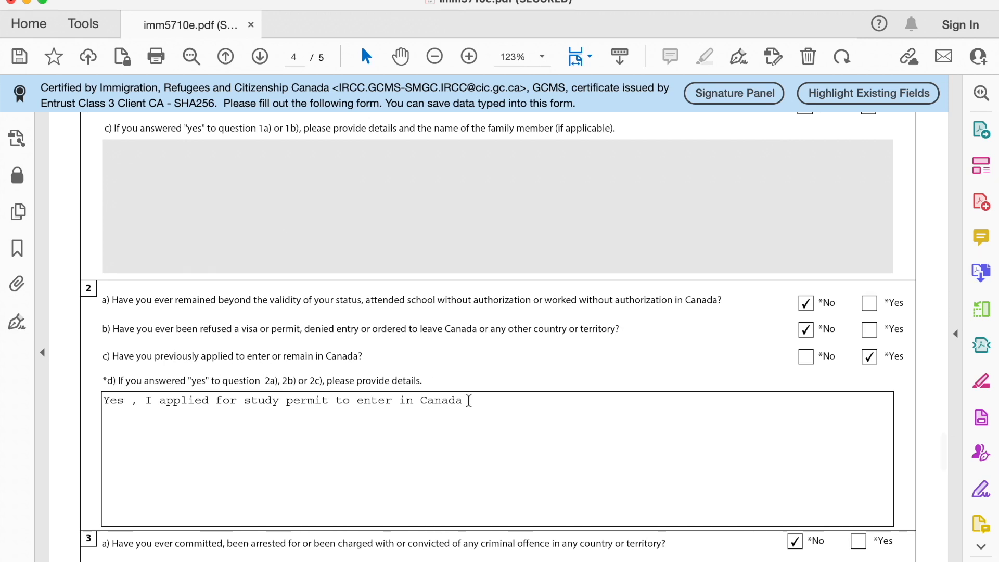
pyautogui.scroll(-3, 457, 398)
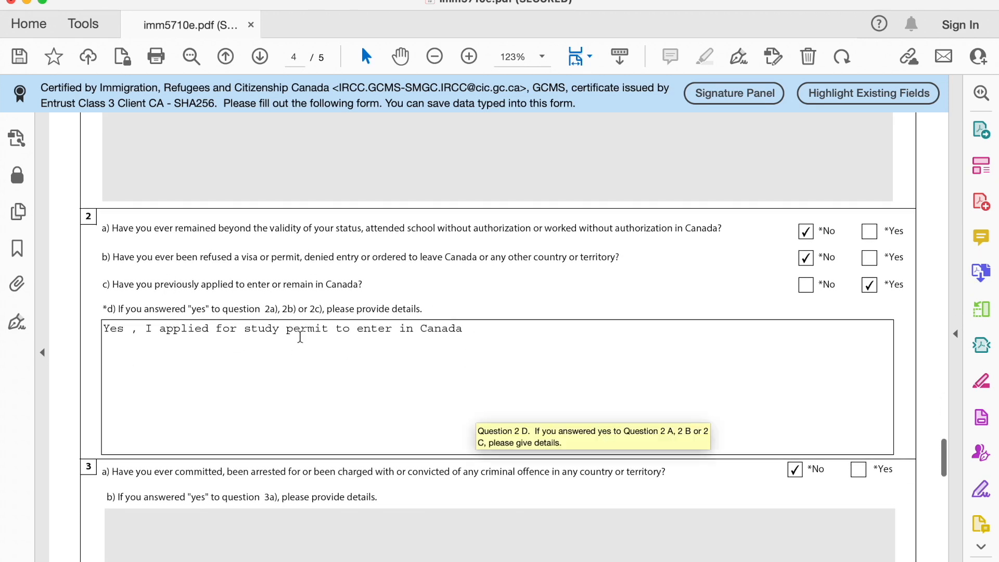
# Examine the remaining Background Information questions on pages 4 and 5 and the Signature section's consent, signature and date fields.
pyautogui.scroll(-7, 358, 350)
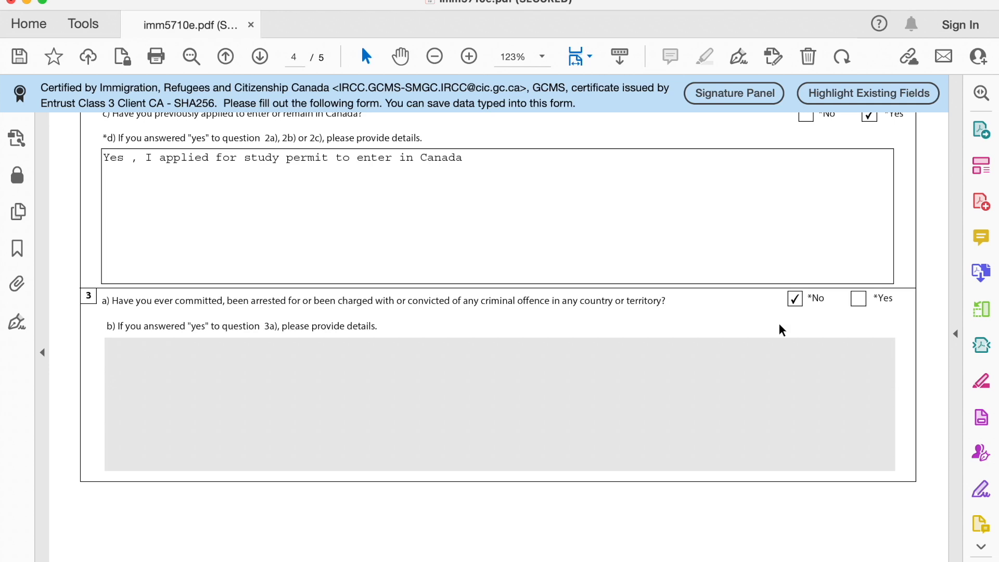
pyautogui.scroll(-3, 779, 323)
pyautogui.scroll(-8, 837, 279)
pyautogui.scroll(-8, 844, 277)
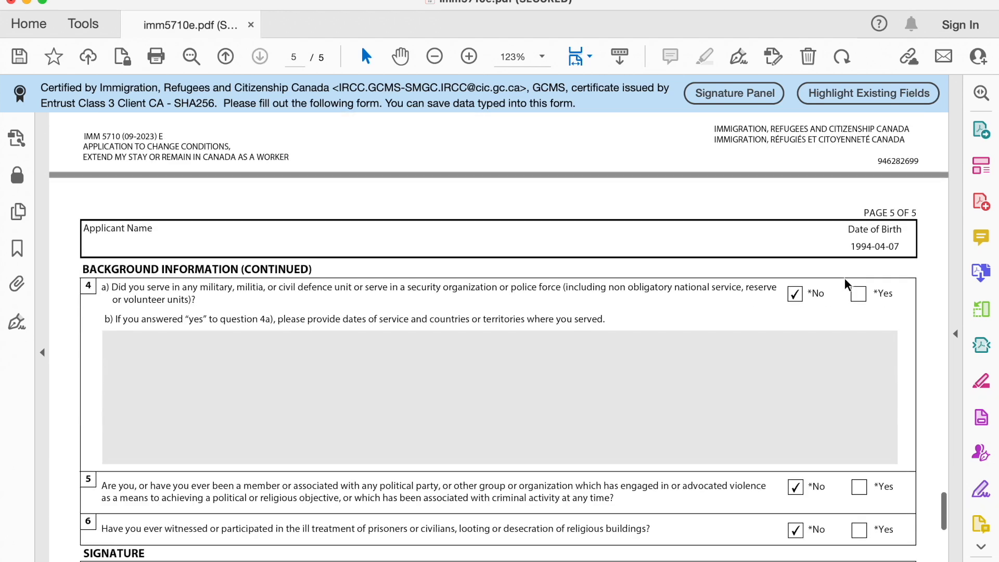
pyautogui.scroll(-9, 816, 487)
pyautogui.scroll(-2, 816, 487)
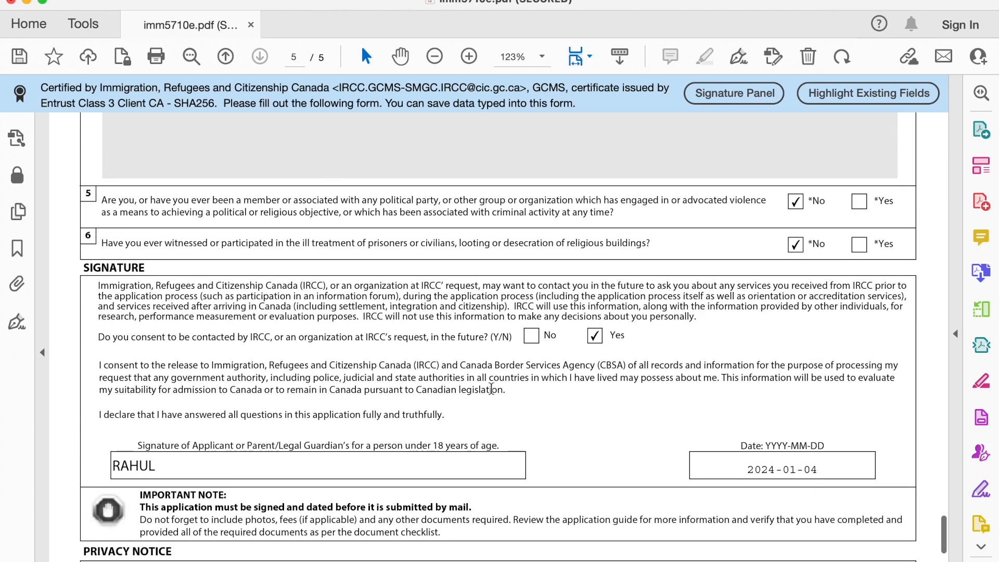
pyautogui.scroll(-3, 702, 383)
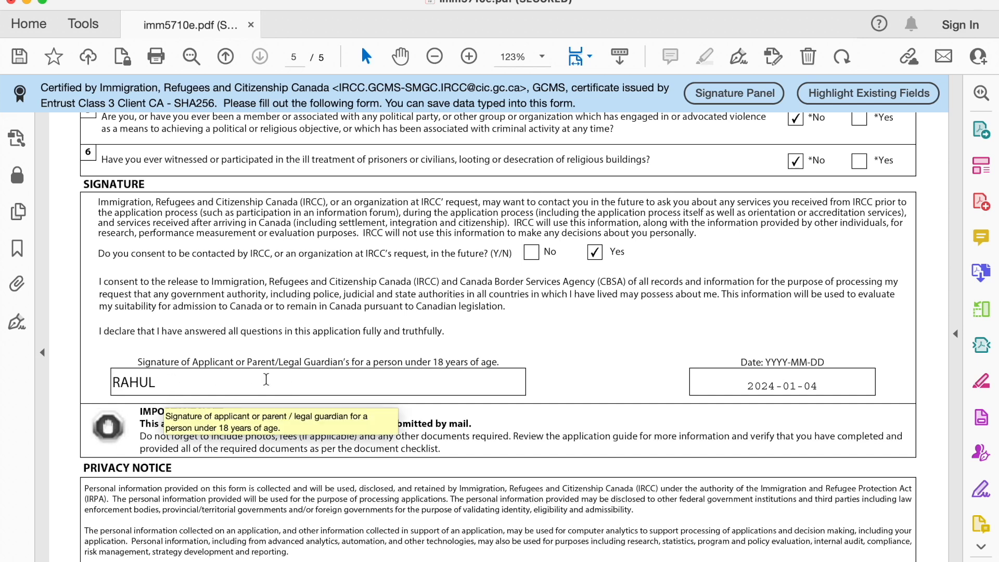
pyautogui.click(176, 385)
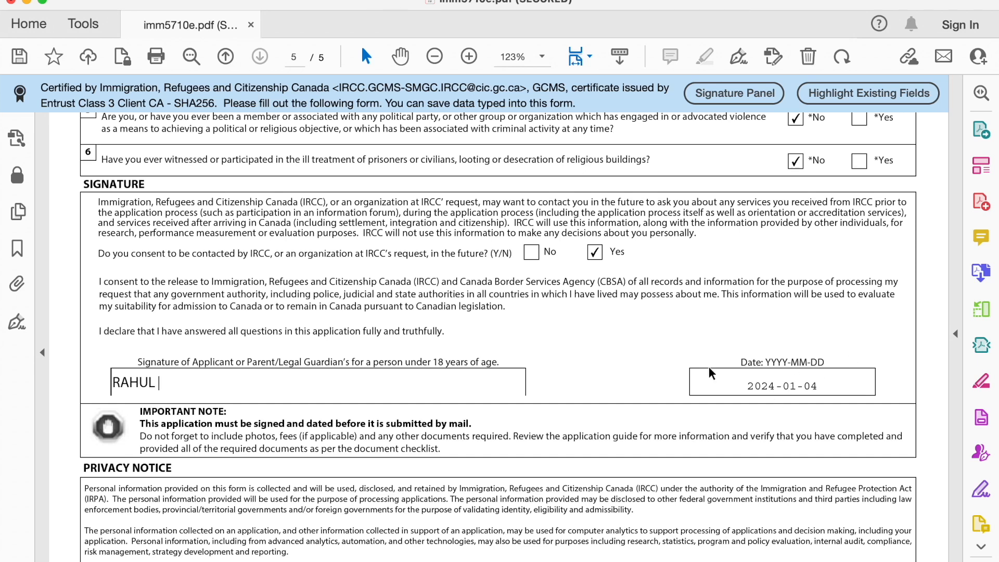
# Validate the application form from the end of page 5 and dismiss the resulting alert.
pyautogui.scroll(-5, 747, 420)
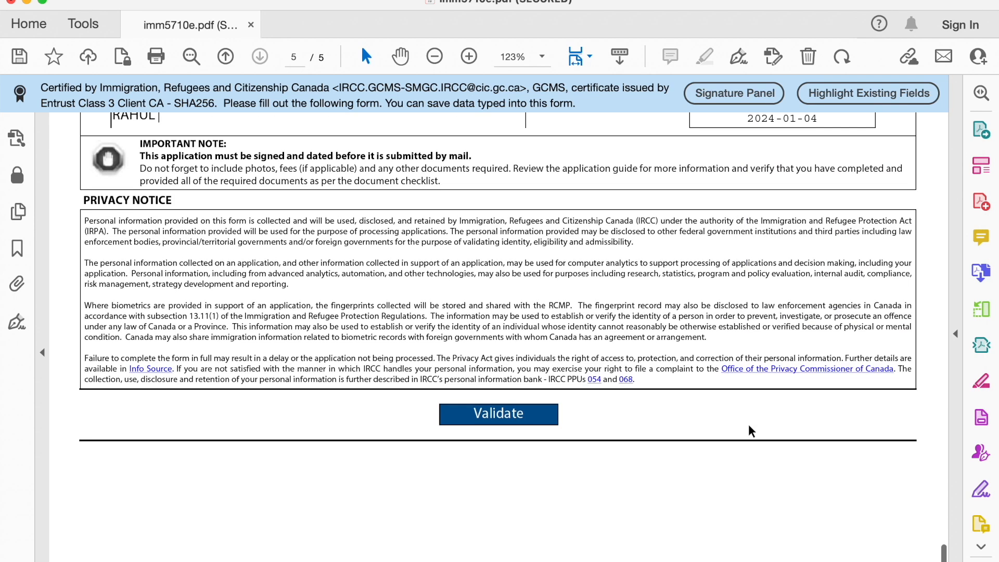
pyautogui.click(491, 420)
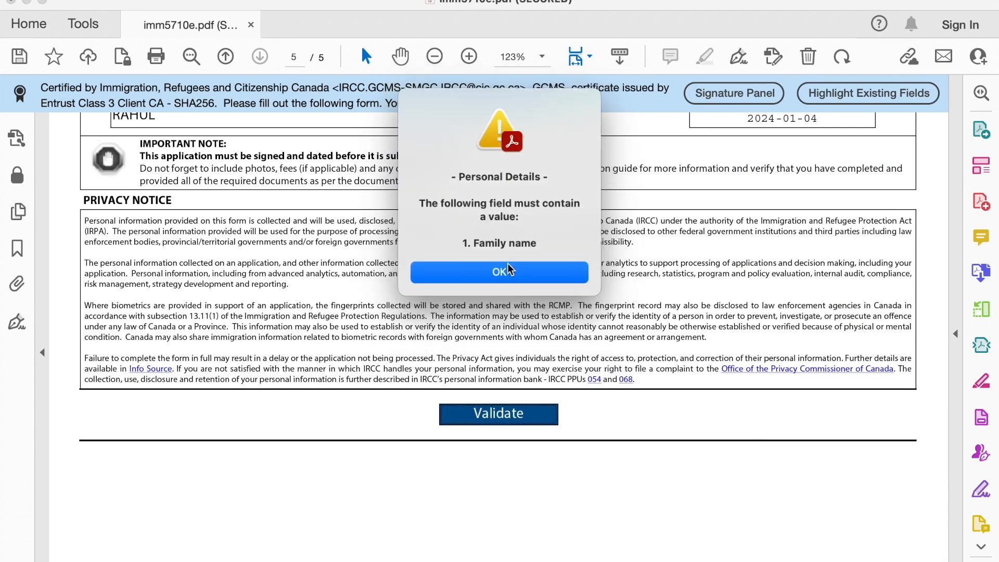
pyautogui.click(499, 272)
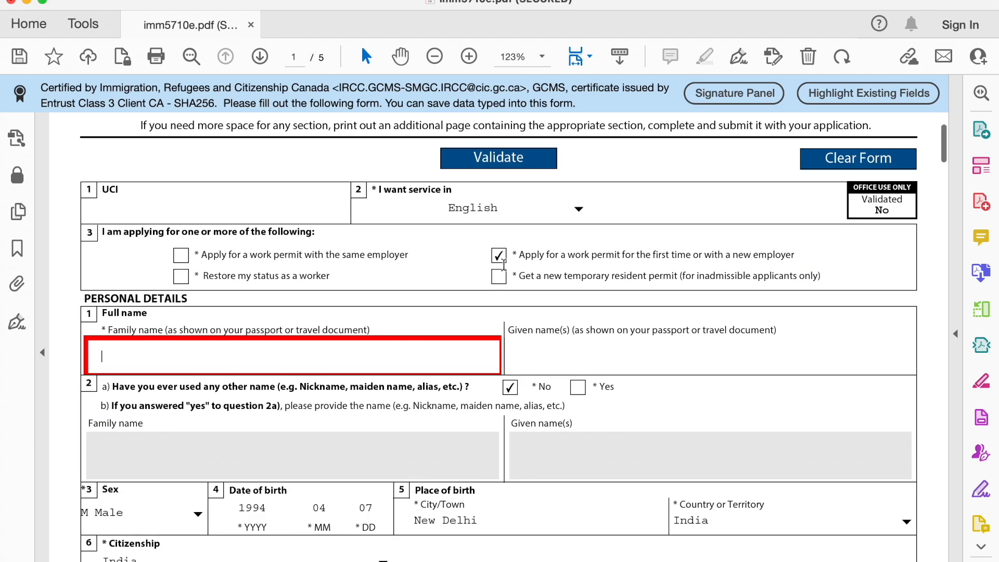
# Examine all pages for mandatory fields outlined in red, and check the Validated status on page 1 and the end of page 5.
pyautogui.scroll(-2, 656, 334)
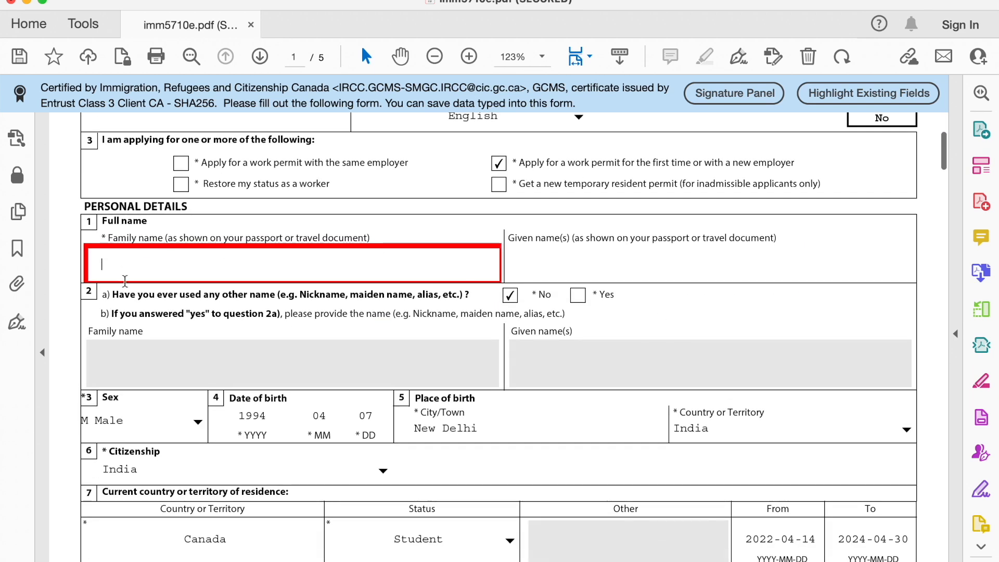
pyautogui.scroll(-1, 643, 401)
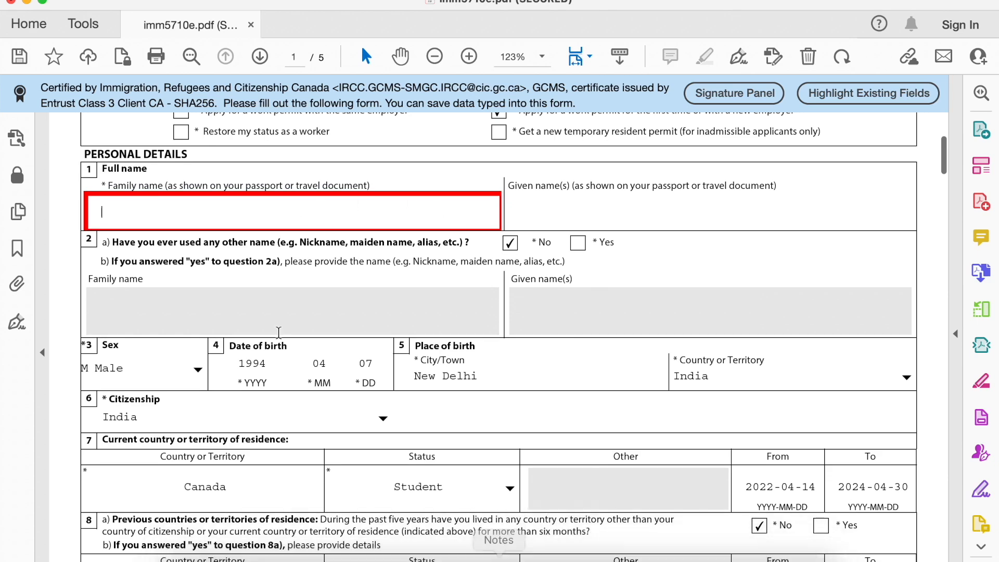
pyautogui.scroll(-5, 591, 425)
pyautogui.scroll(-15, 591, 425)
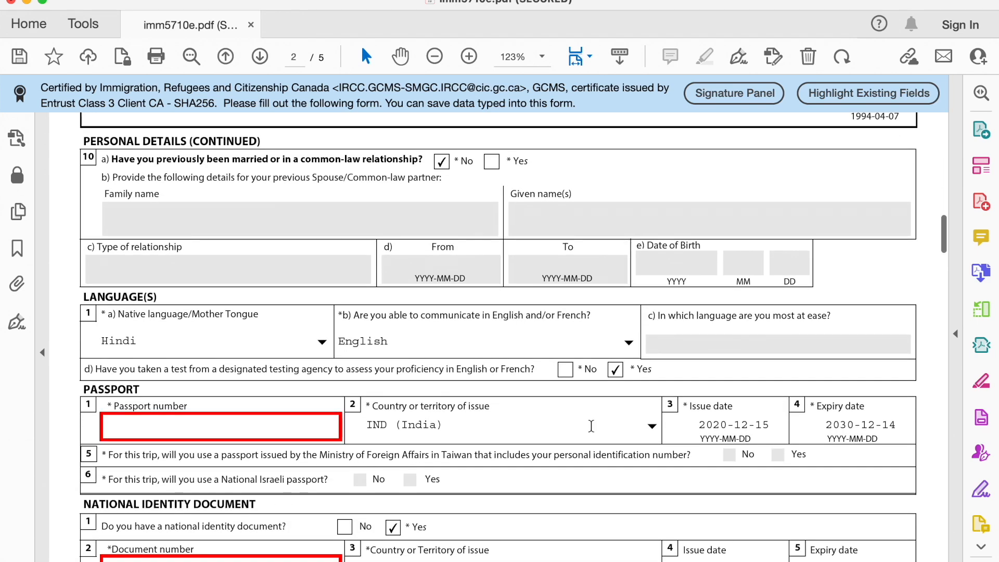
pyautogui.scroll(-20, 590, 425)
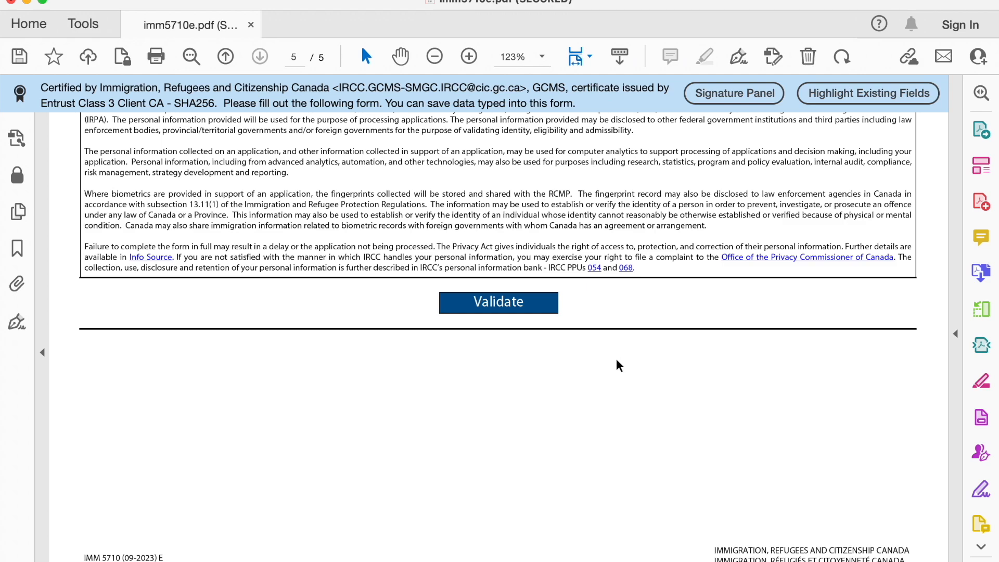
pyautogui.scroll(20, 620, 358)
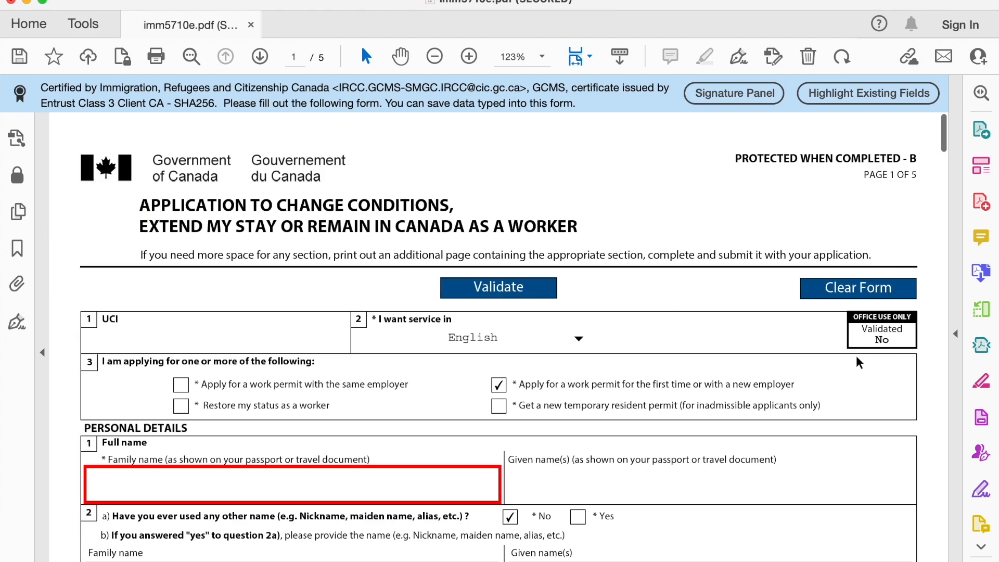
pyautogui.scroll(-15, 865, 352)
pyautogui.scroll(-20, 877, 351)
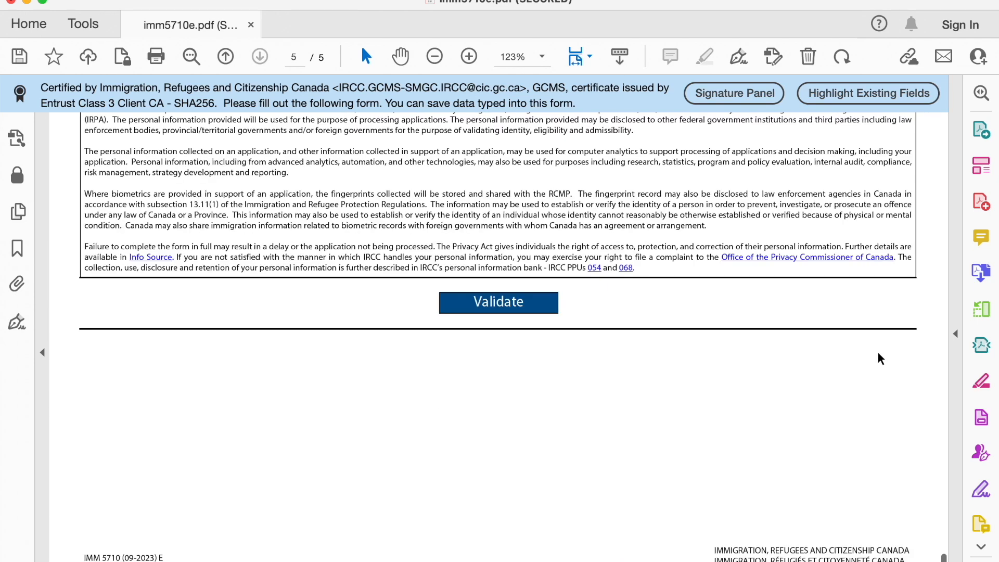